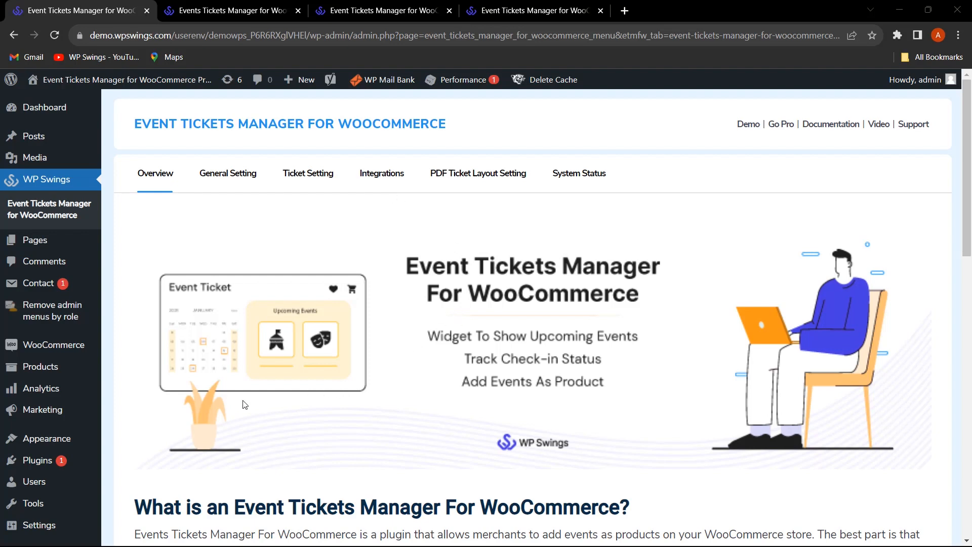
# Start a new WooCommerce product and title it Webinar.
pyautogui.moveTo(41, 373)
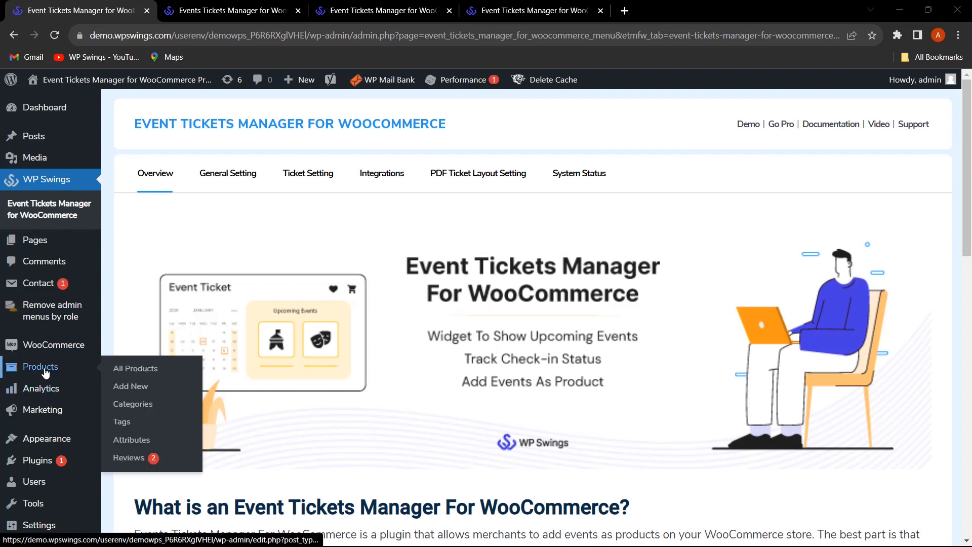
pyautogui.click(135, 372)
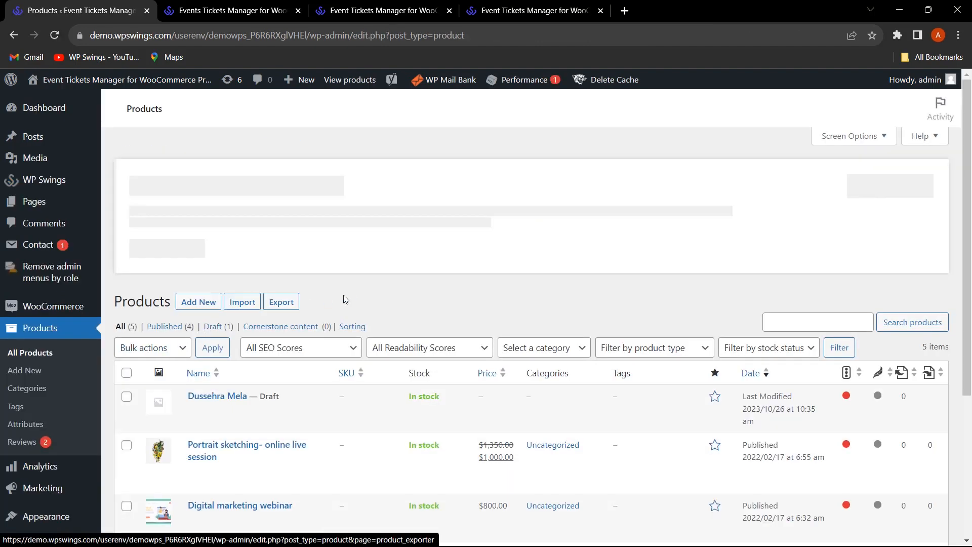
pyautogui.scroll(-3, 229, 270)
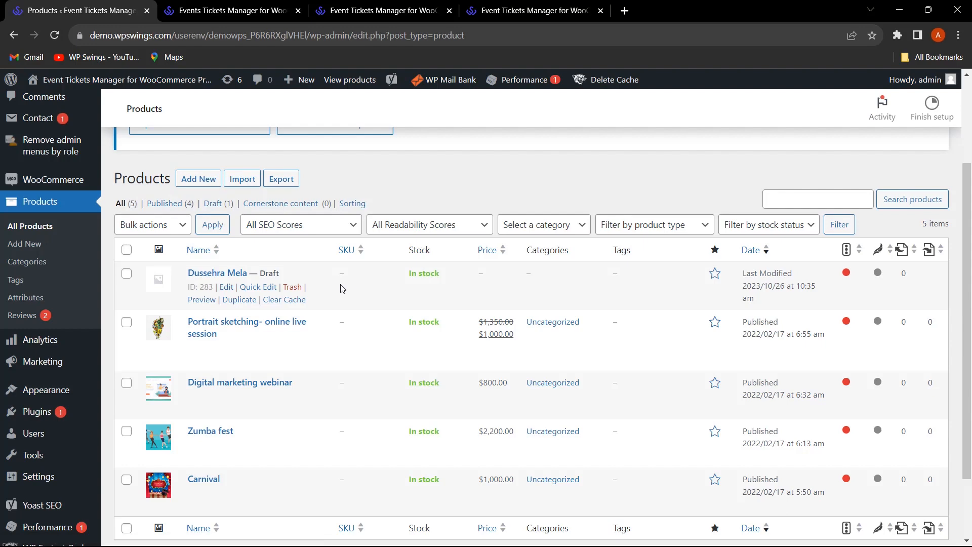
pyautogui.scroll(-2, 350, 285)
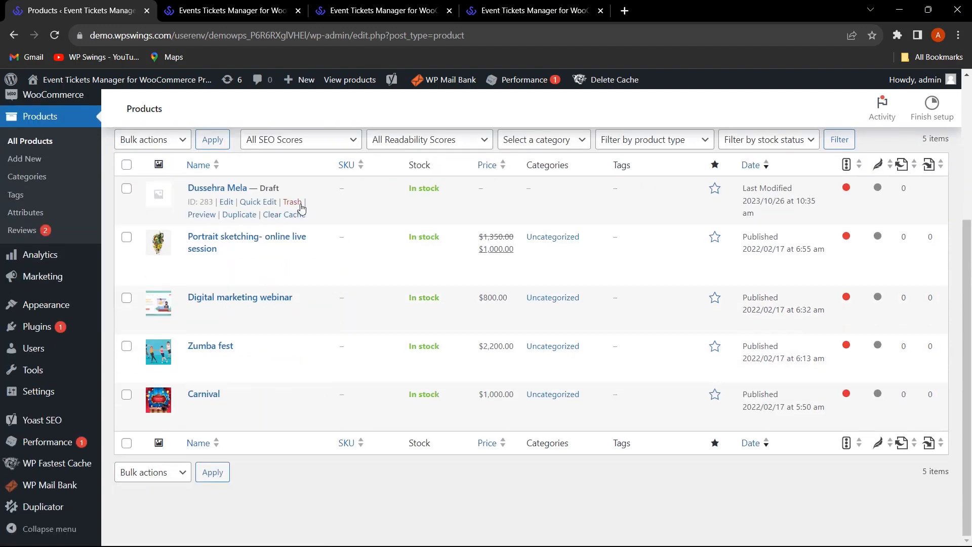
pyautogui.scroll(3, 319, 254)
pyautogui.click(200, 220)
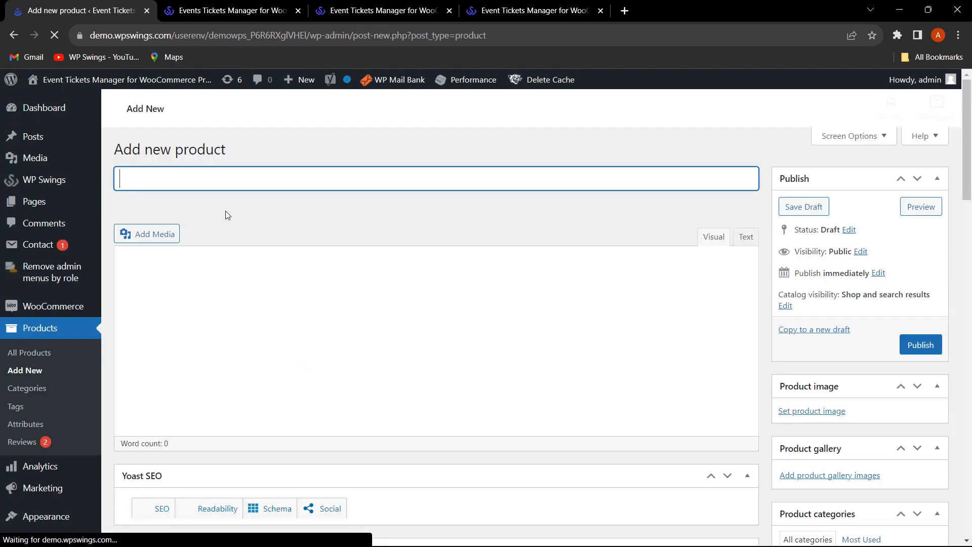
pyautogui.write('Web')
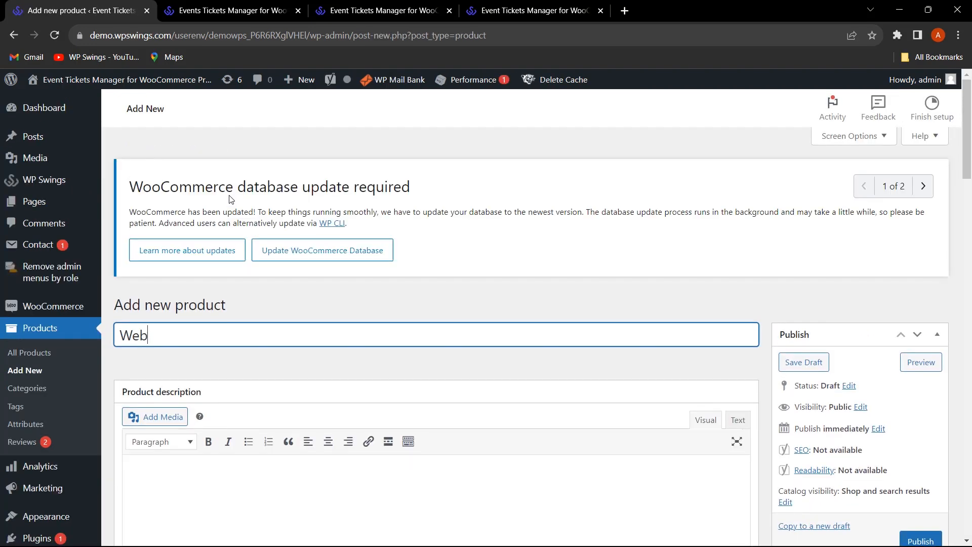
pyautogui.write('inar')
# Set the product type to Events and enter a regular price of 1000 dollars.
pyautogui.scroll(-20, 323, 353)
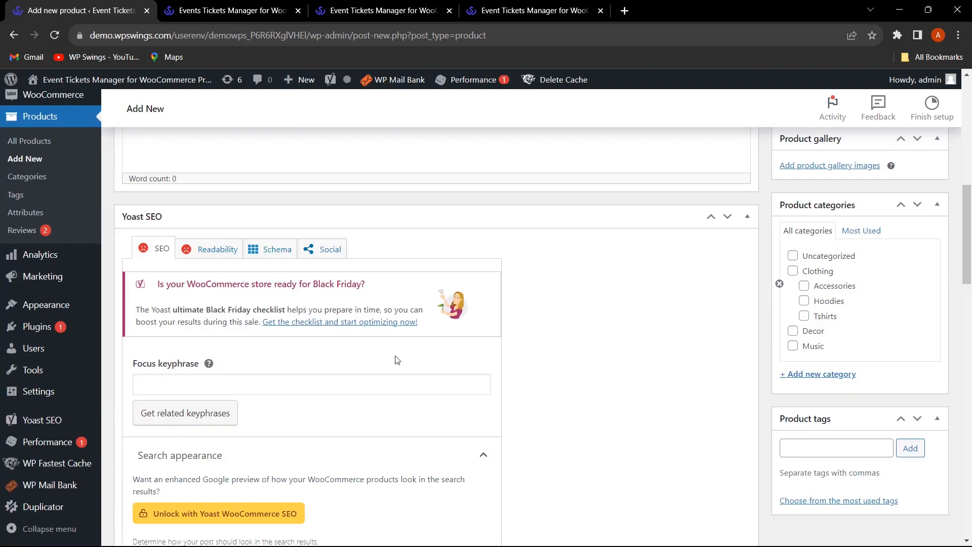
pyautogui.scroll(-12, 404, 365)
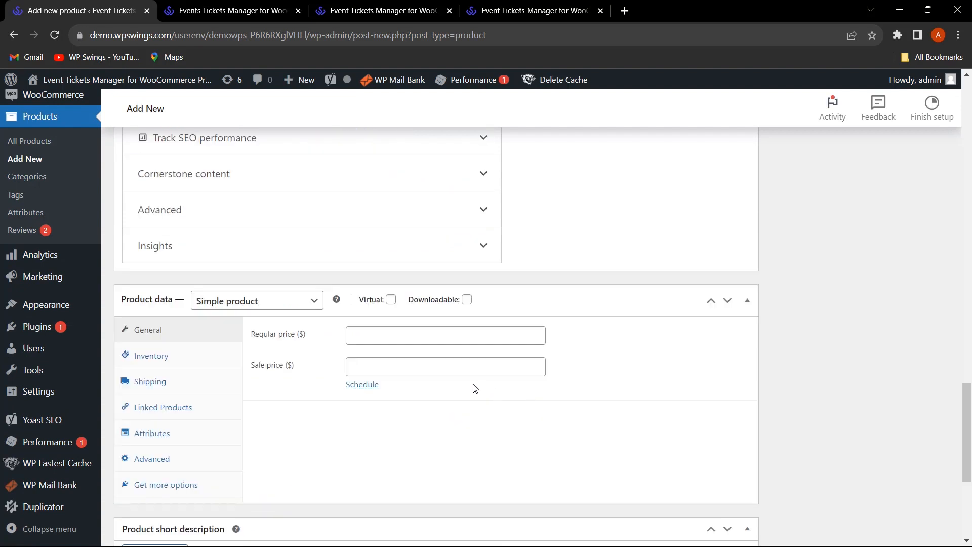
pyautogui.click(306, 308)
pyautogui.click(252, 384)
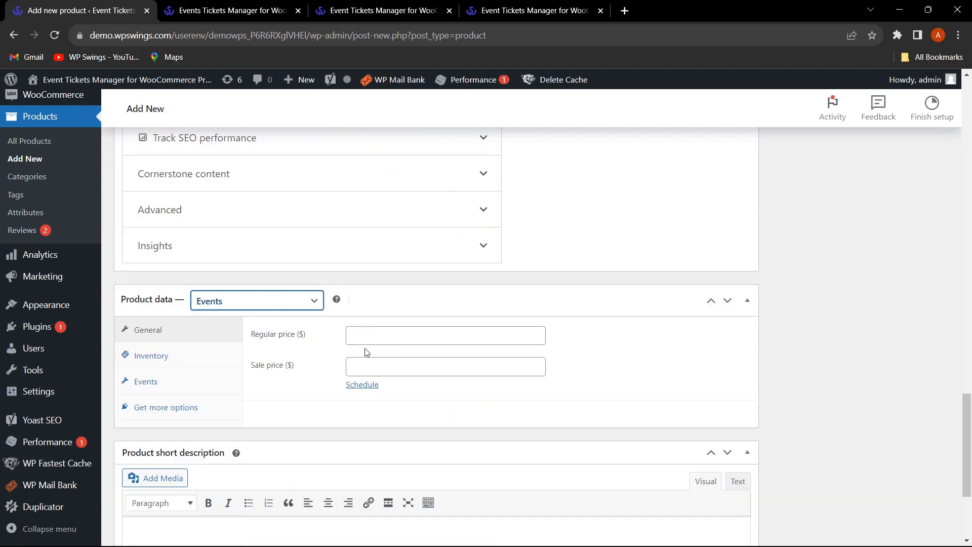
pyautogui.click(386, 340)
pyautogui.write('1000')
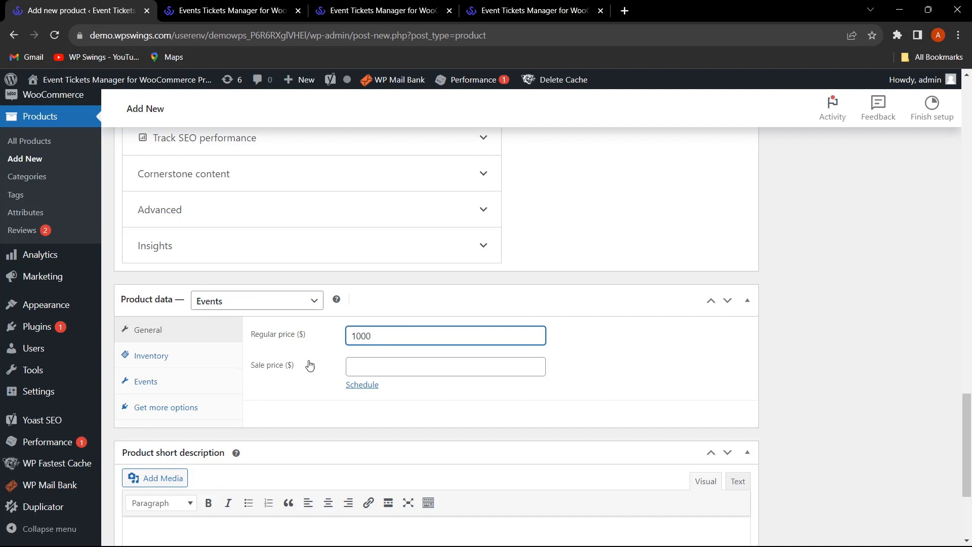
pyautogui.click(172, 390)
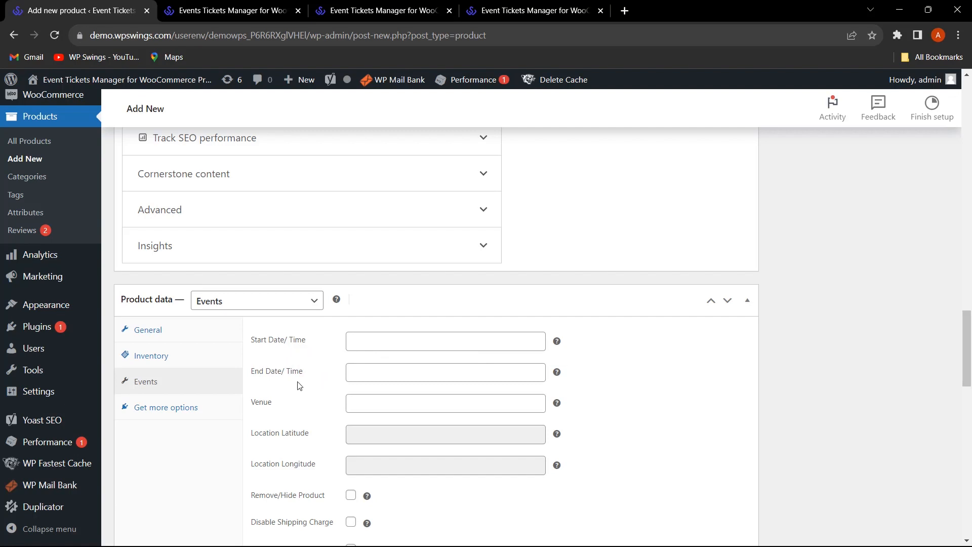
pyautogui.click(375, 342)
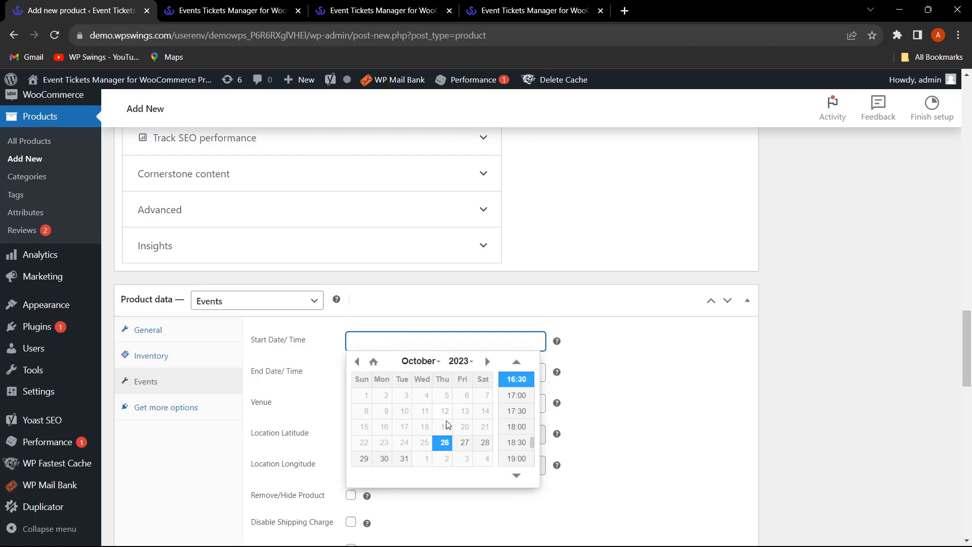
pyautogui.click(445, 442)
pyautogui.click(315, 382)
pyautogui.click(373, 371)
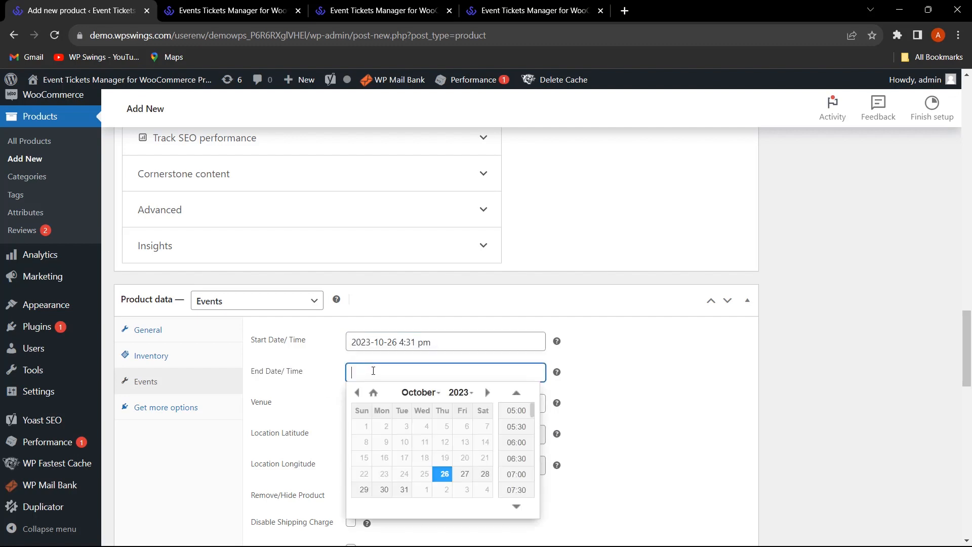
pyautogui.click(487, 392)
pyautogui.click(487, 392)
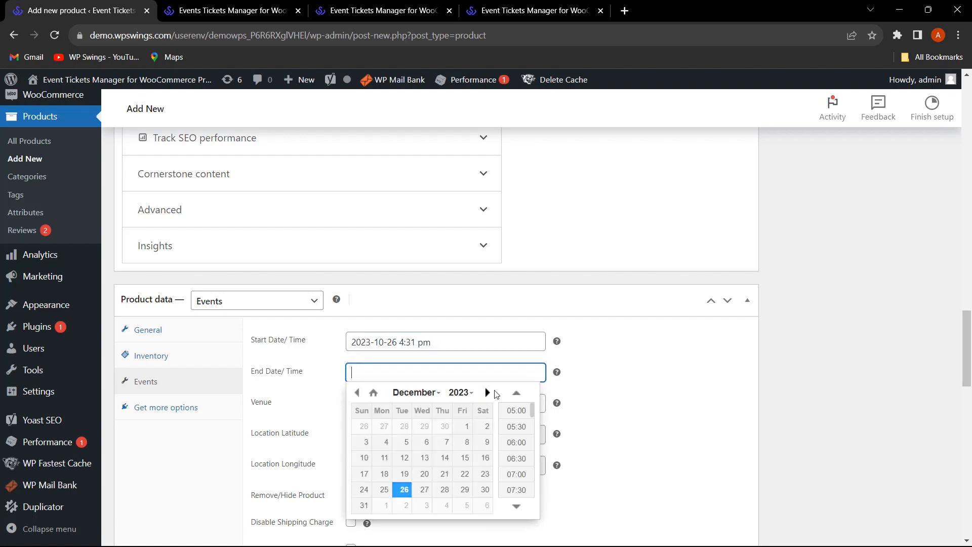
pyautogui.click(364, 505)
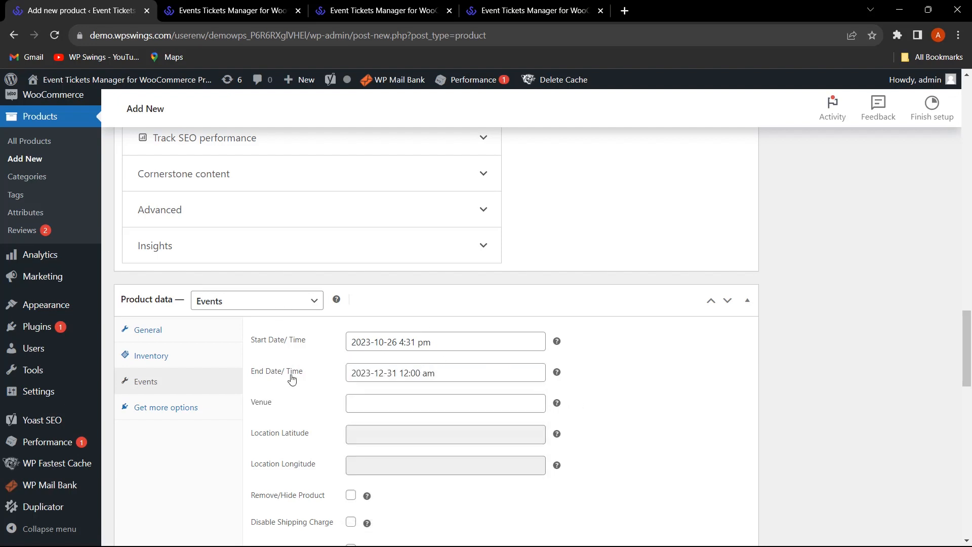
# Enter New York as the event venue and enable displaying the event on Google Maps.
pyautogui.scroll(-2, 580, 373)
pyautogui.click(412, 275)
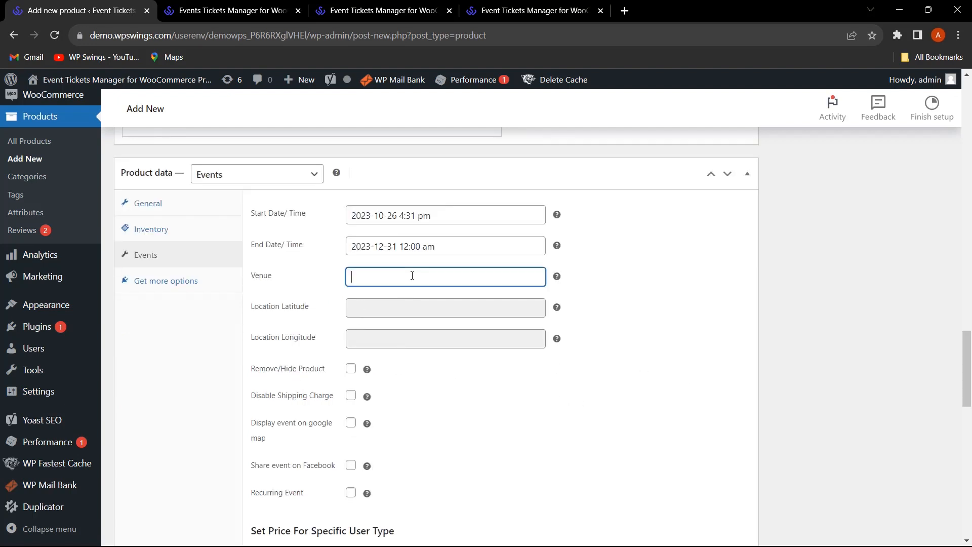
pyautogui.write('New York')
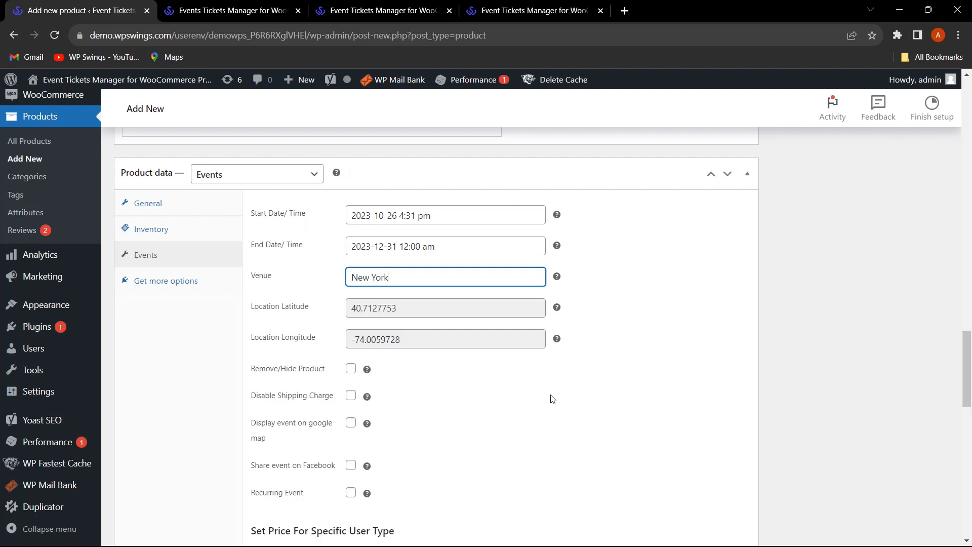
pyautogui.scroll(-1, 550, 395)
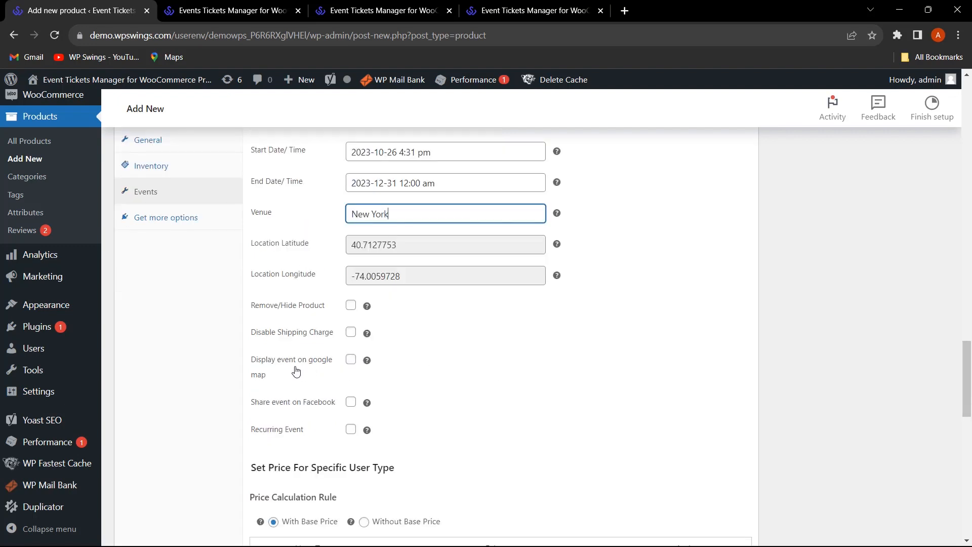
pyautogui.click(351, 359)
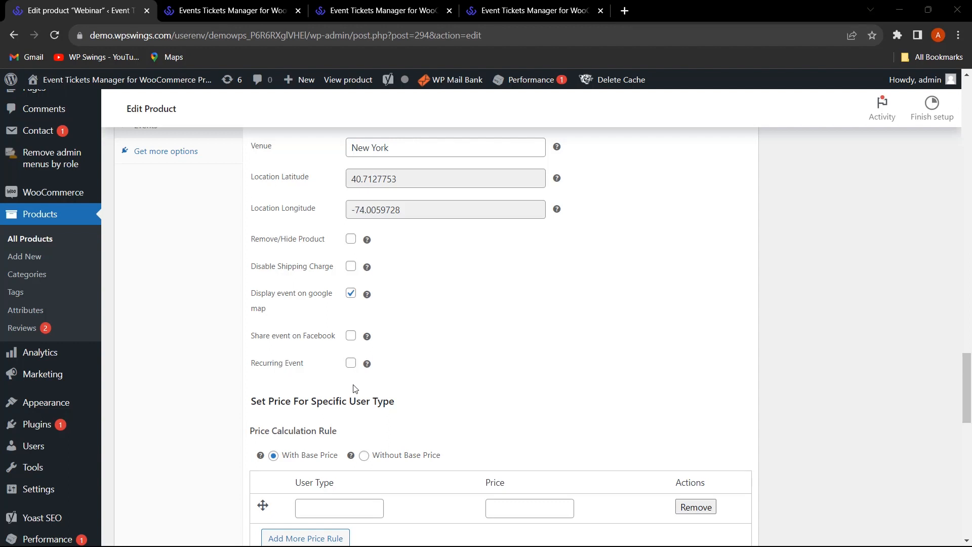
# Make the Webinar a recurring event that recurs every 1 month, using the Monthly option.
pyautogui.click(351, 363)
pyautogui.scroll(-1, 332, 354)
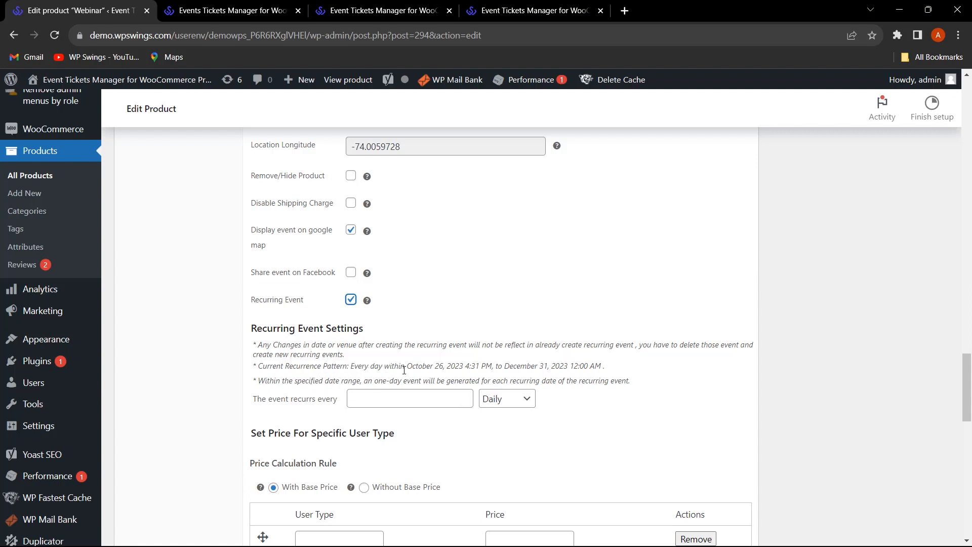
pyautogui.scroll(5, 463, 360)
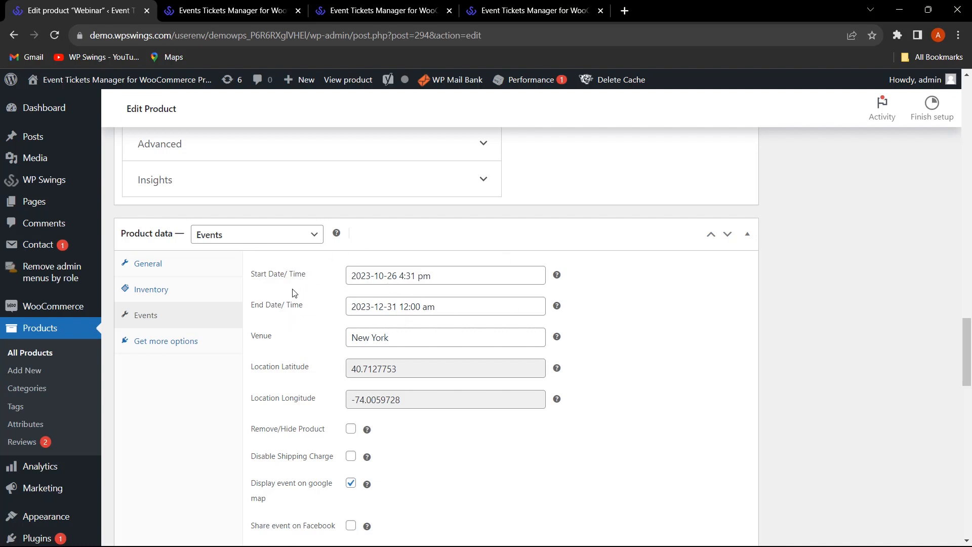
pyautogui.scroll(-5, 403, 324)
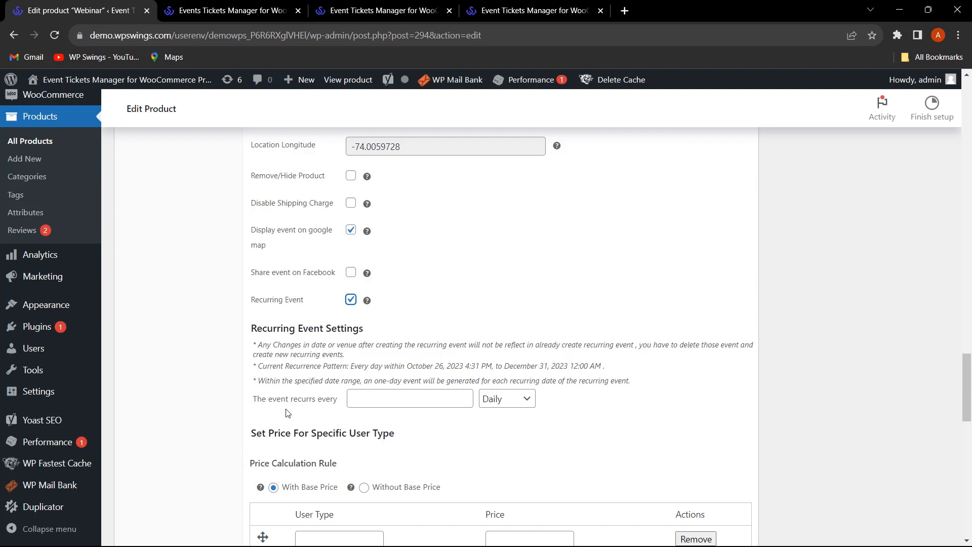
pyautogui.click(515, 405)
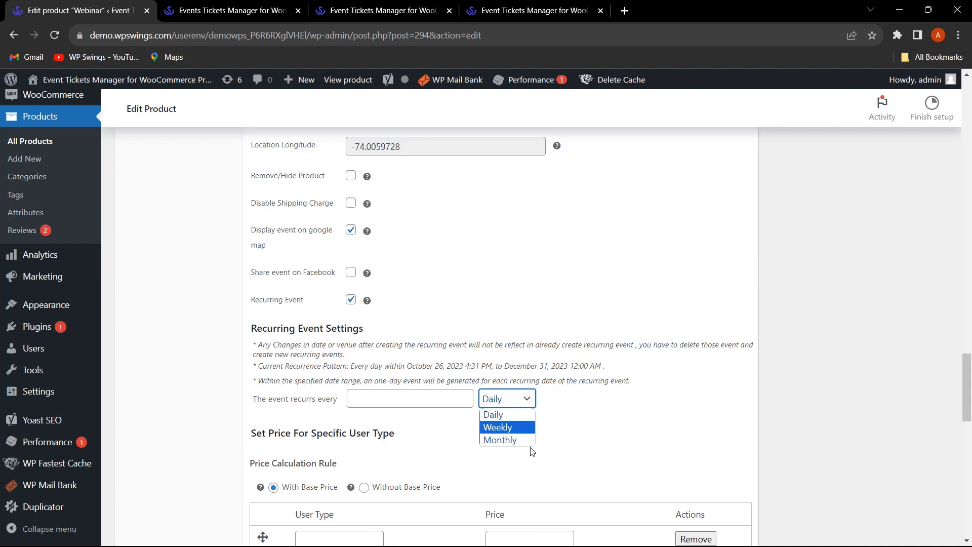
pyautogui.click(516, 439)
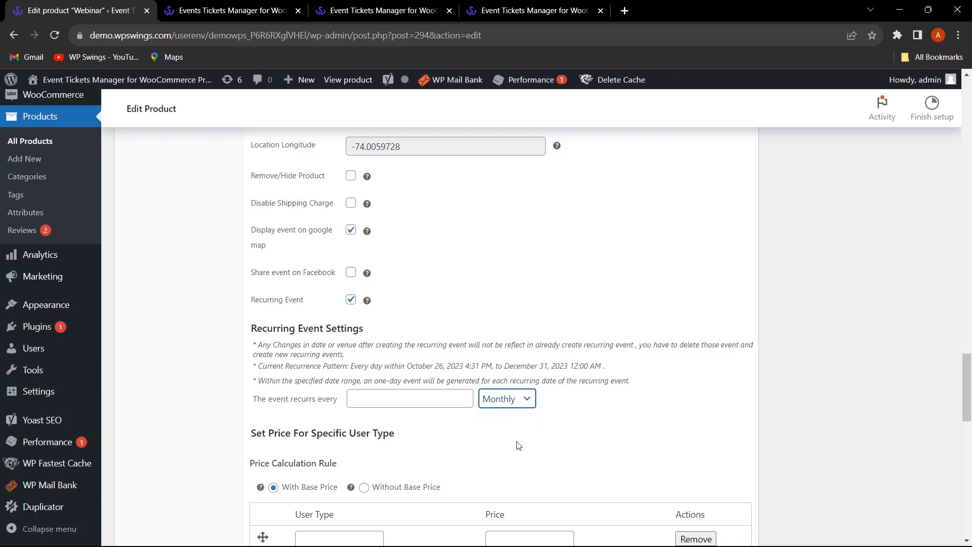
pyautogui.click(400, 401)
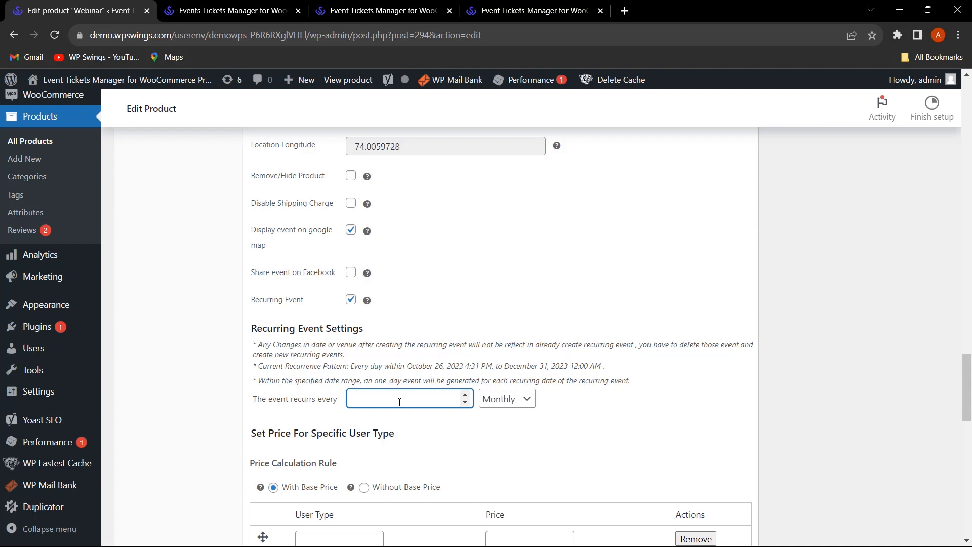
pyautogui.write('1')
# Update the Webinar product to save its recurrence settings.
pyautogui.scroll(8, 838, 354)
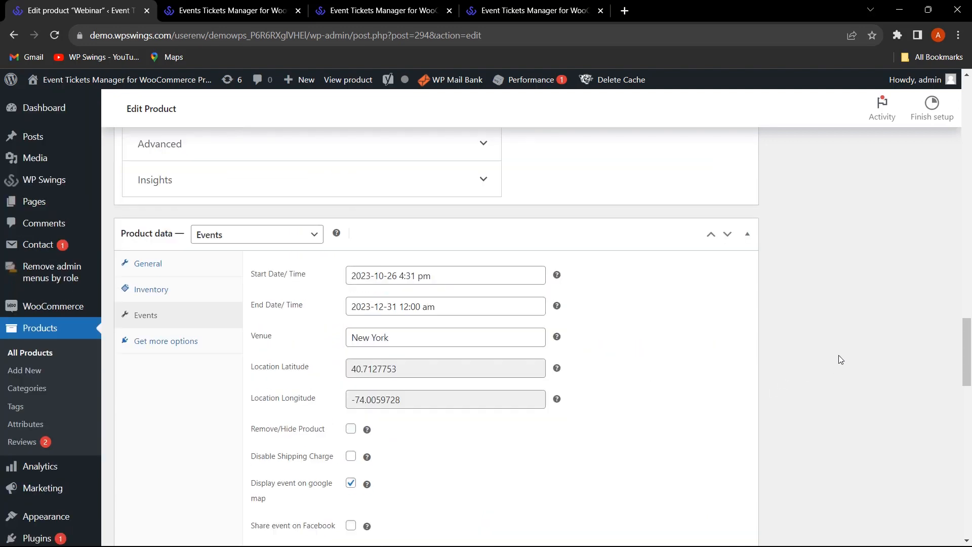
pyautogui.scroll(10, 801, 354)
pyautogui.click(914, 285)
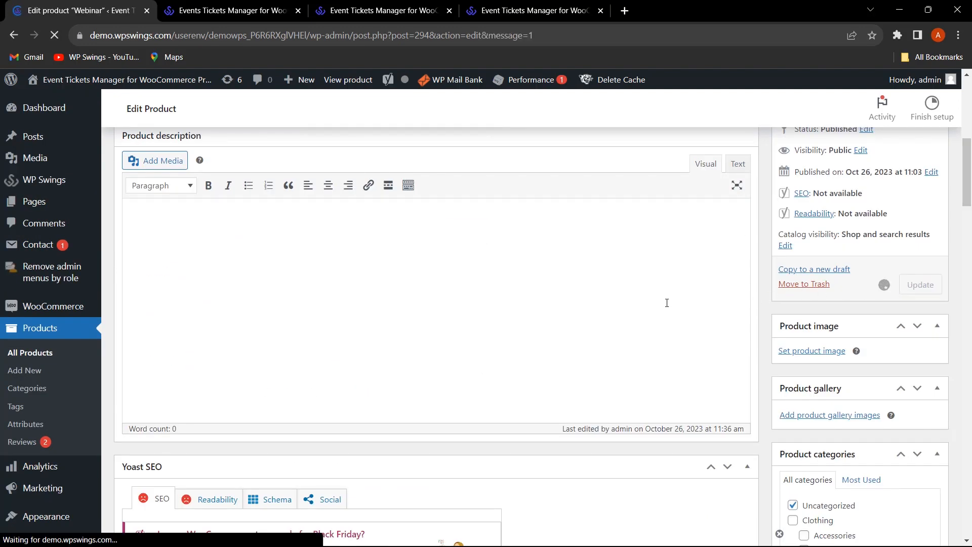
# Create the recurring events from the saved Webinar product's event settings and acknowledge the message.
pyautogui.scroll(-6, 542, 358)
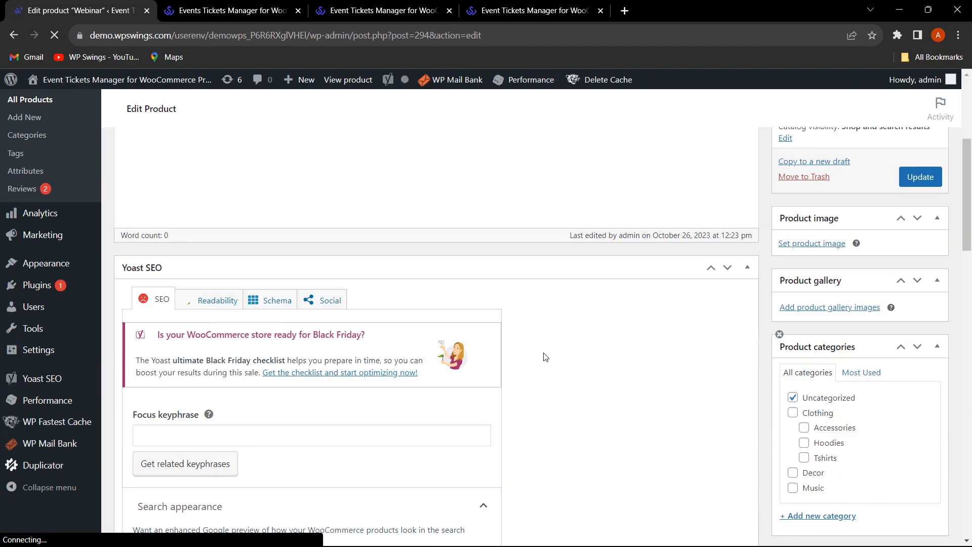
pyautogui.scroll(-20, 368, 407)
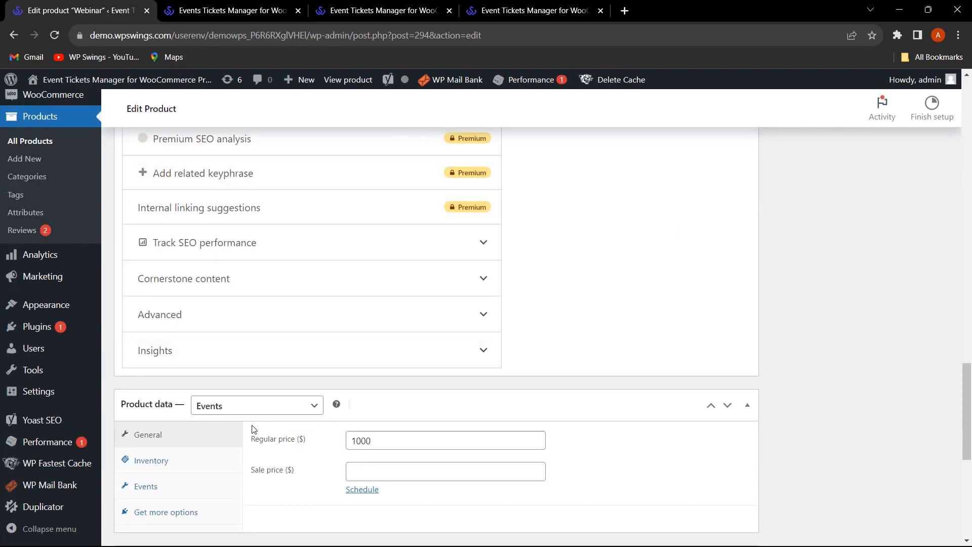
pyautogui.click(170, 242)
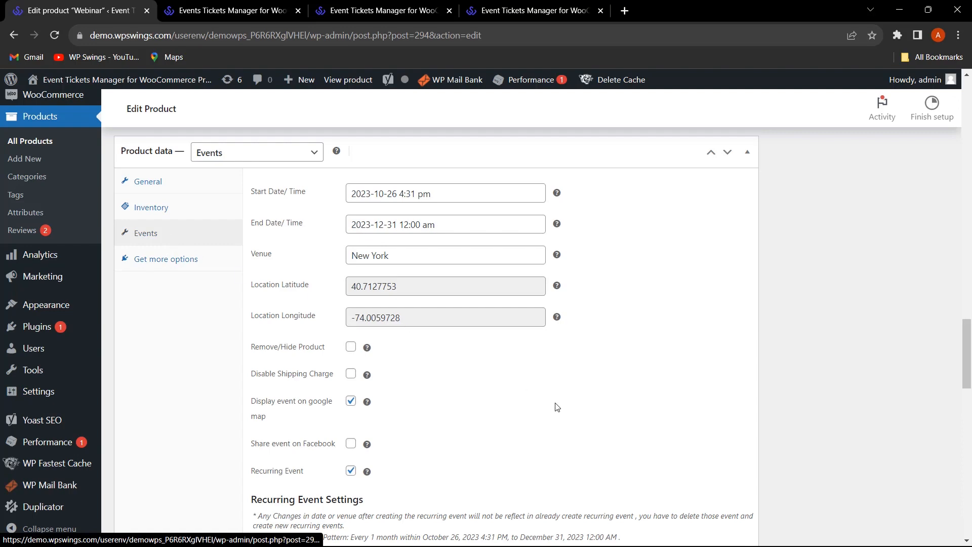
pyautogui.scroll(-5, 557, 407)
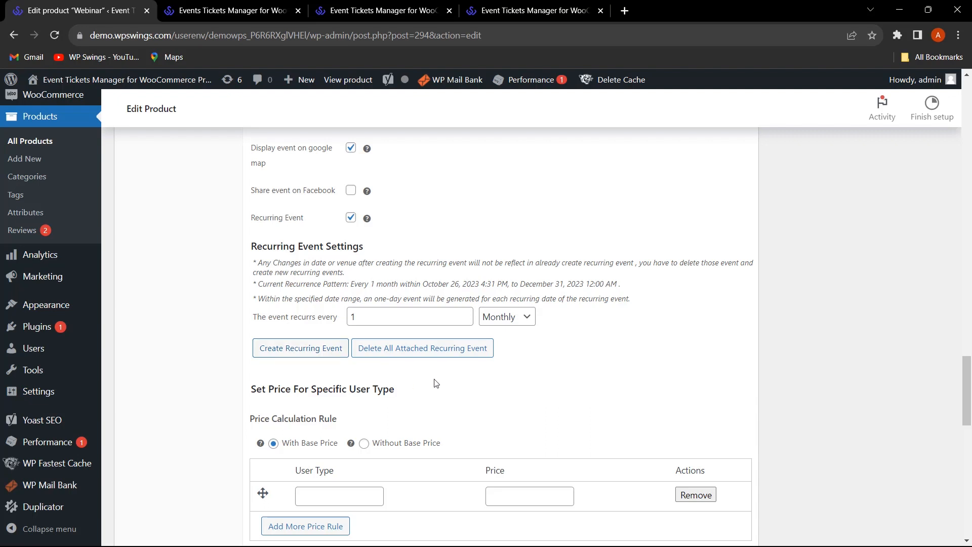
pyautogui.click(315, 349)
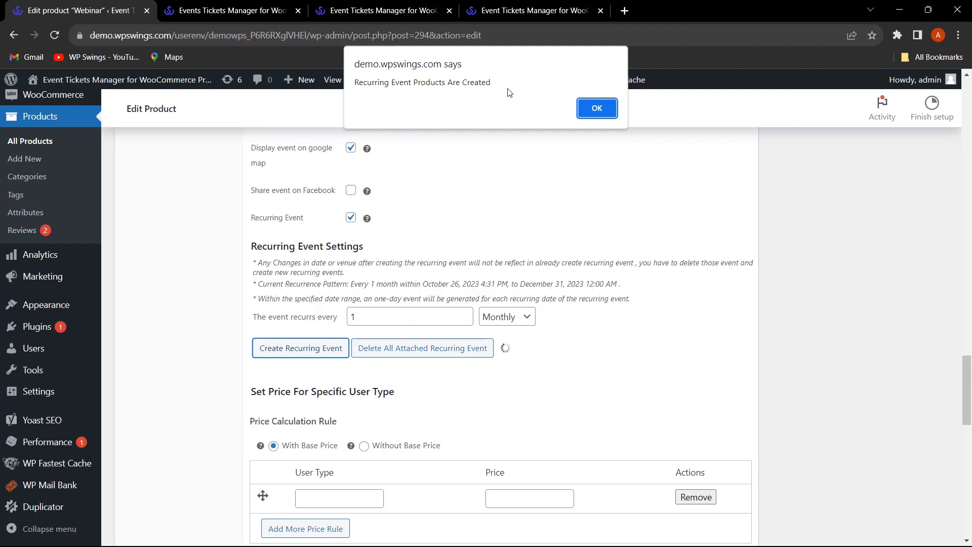
pyautogui.click(600, 109)
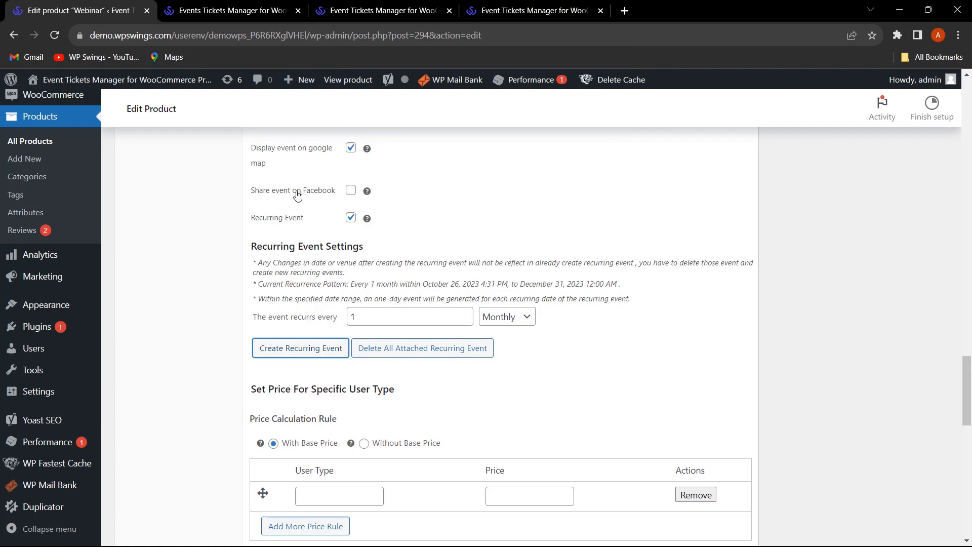
# Switch to the store's shop page and reload it to check the Webinar event listings.
pyautogui.click(259, 6)
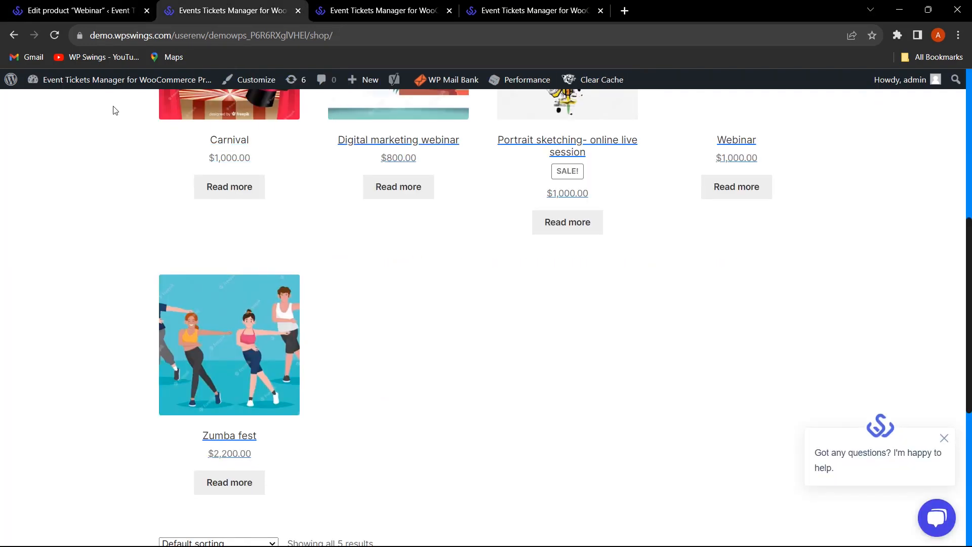
pyautogui.click(54, 35)
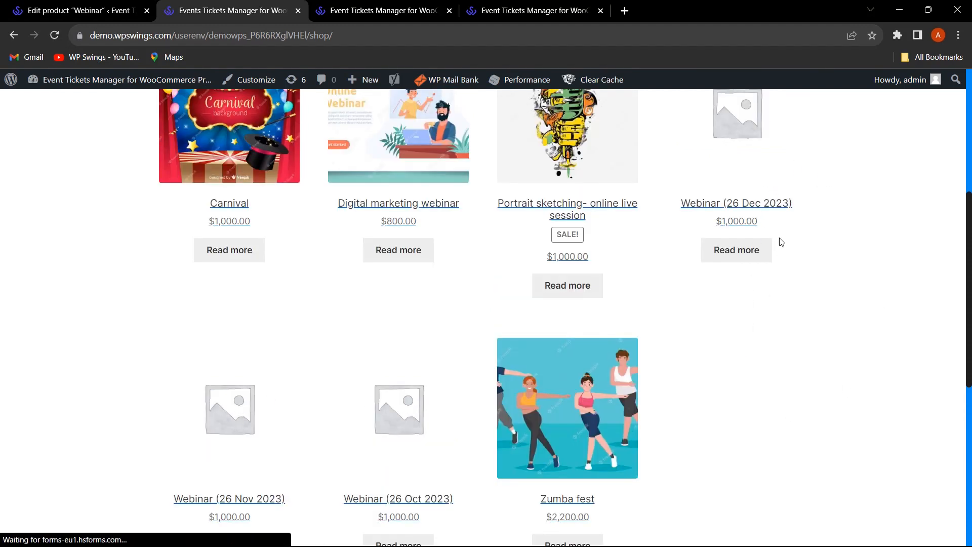
# Return to the Webinar product's event settings, delete all attached recurring events and acknowledge the message.
pyautogui.scroll(-1, 857, 278)
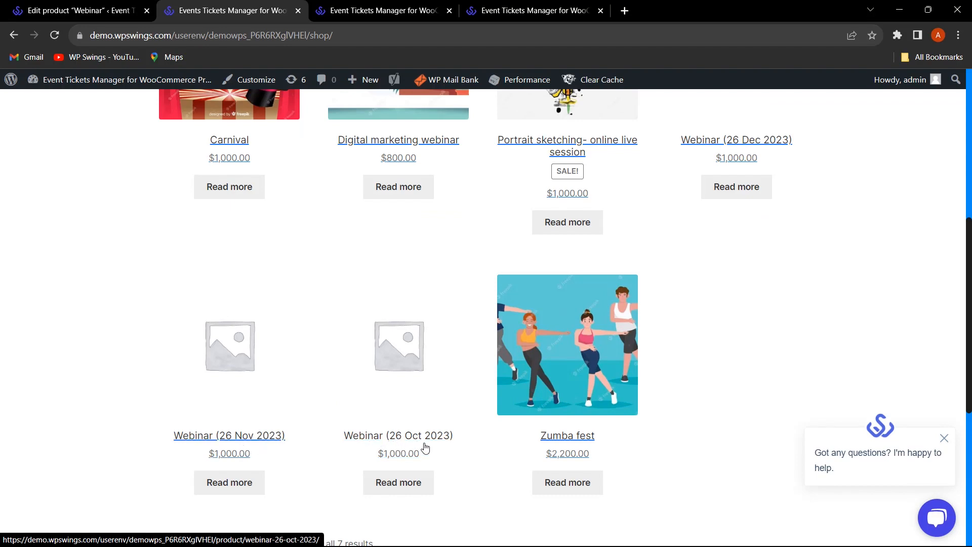
pyautogui.click(76, 10)
pyautogui.scroll(8, 436, 273)
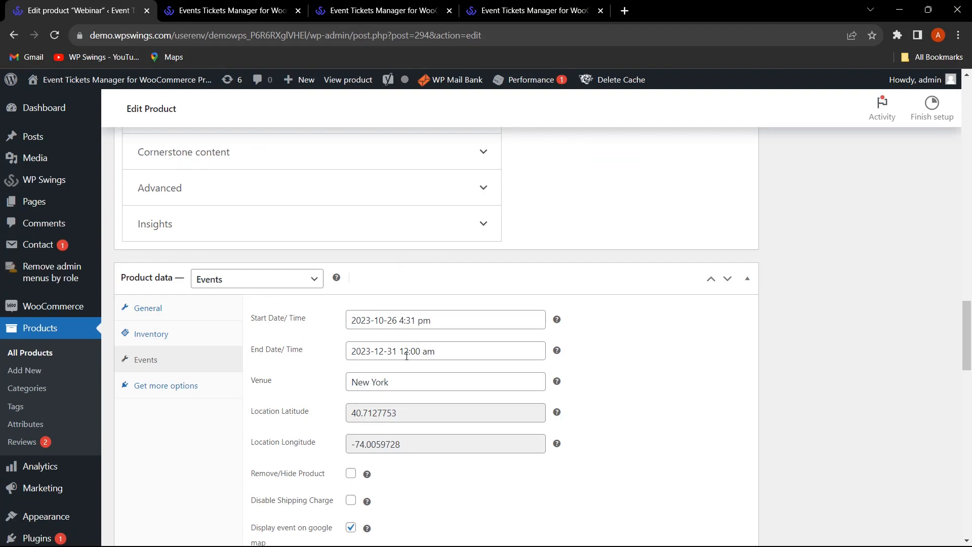
pyautogui.scroll(-7, 702, 374)
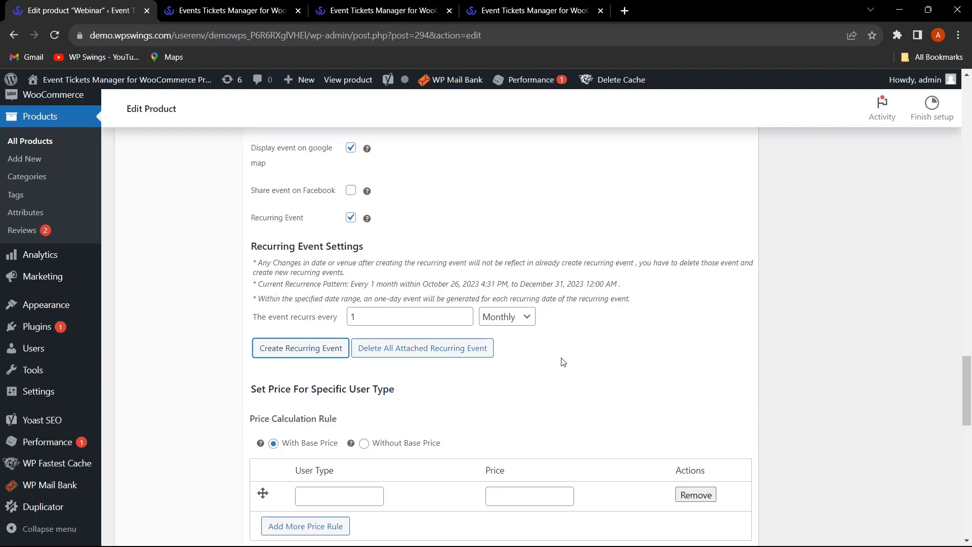
pyautogui.click(463, 349)
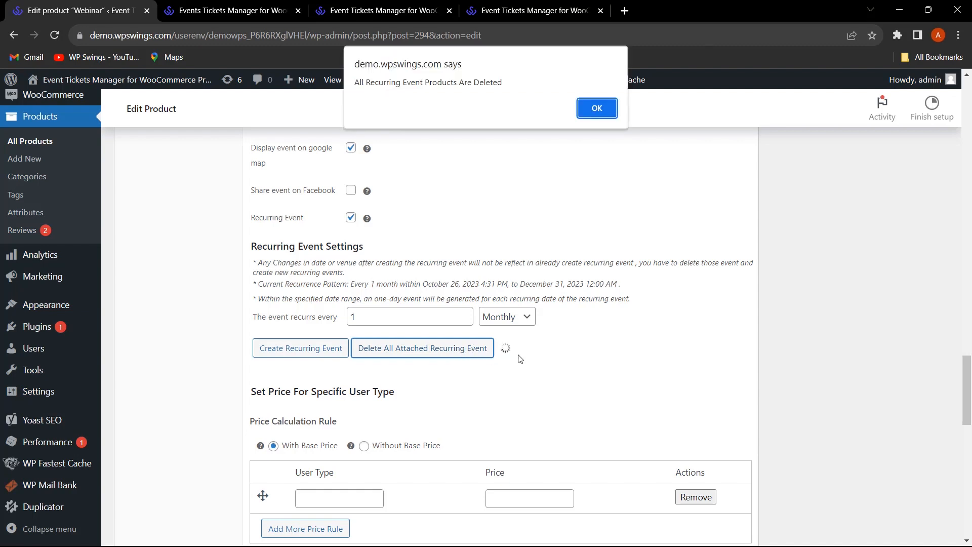
pyautogui.press('Return')
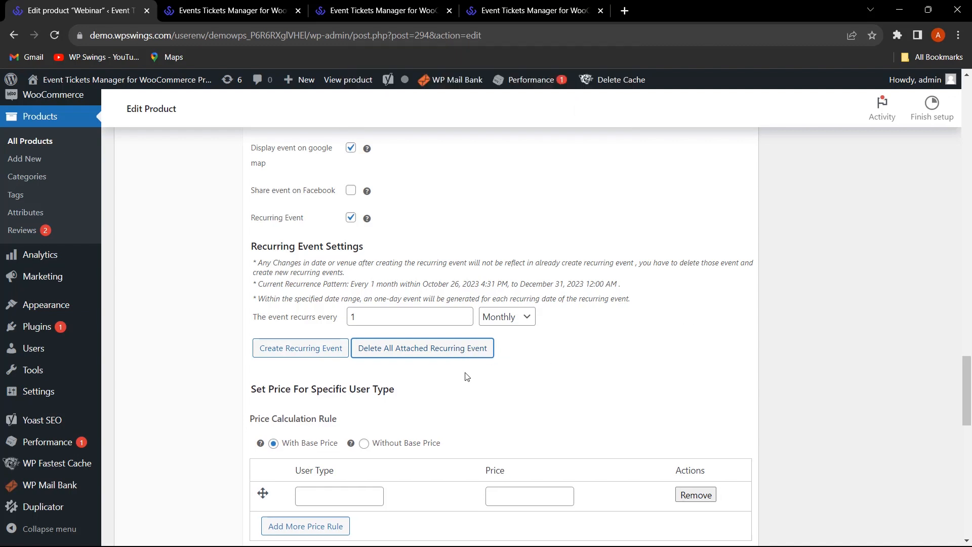
# Set the Webinar event's recurrence option to Weekly and update the product.
pyautogui.click(520, 319)
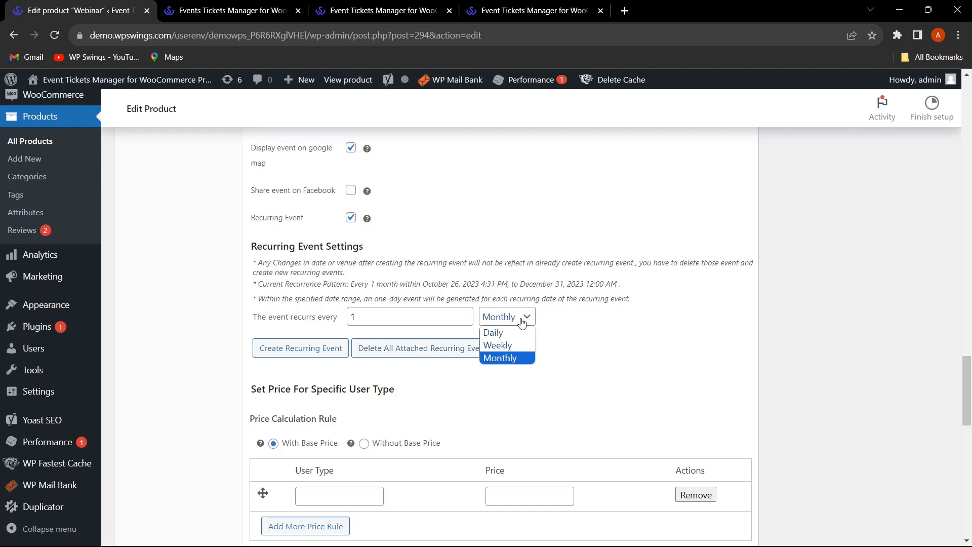
pyautogui.click(520, 346)
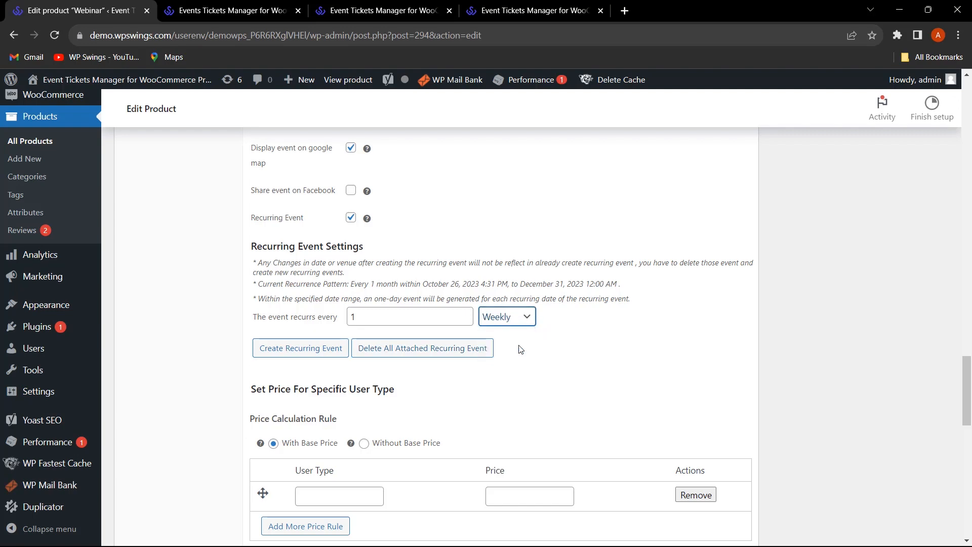
pyautogui.scroll(12, 874, 311)
pyautogui.scroll(3, 875, 314)
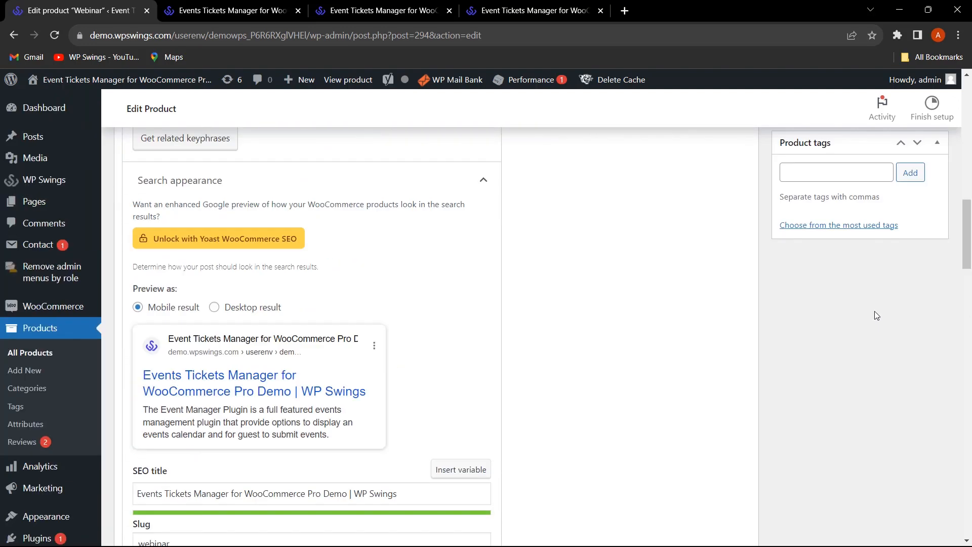
# Create the weekly recurring events from the Webinar's recurring event settings and acknowledge the message.
pyautogui.scroll(-15, 874, 315)
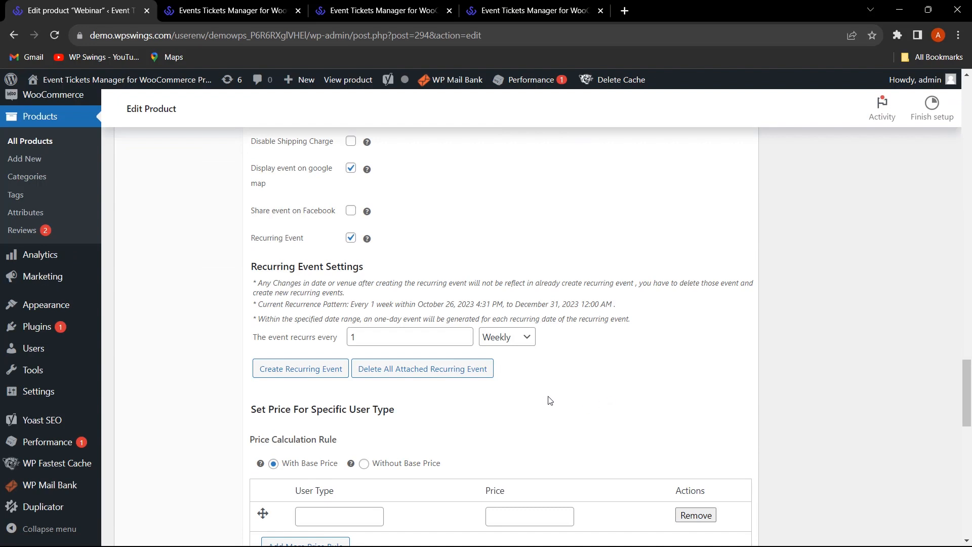
pyautogui.click(303, 373)
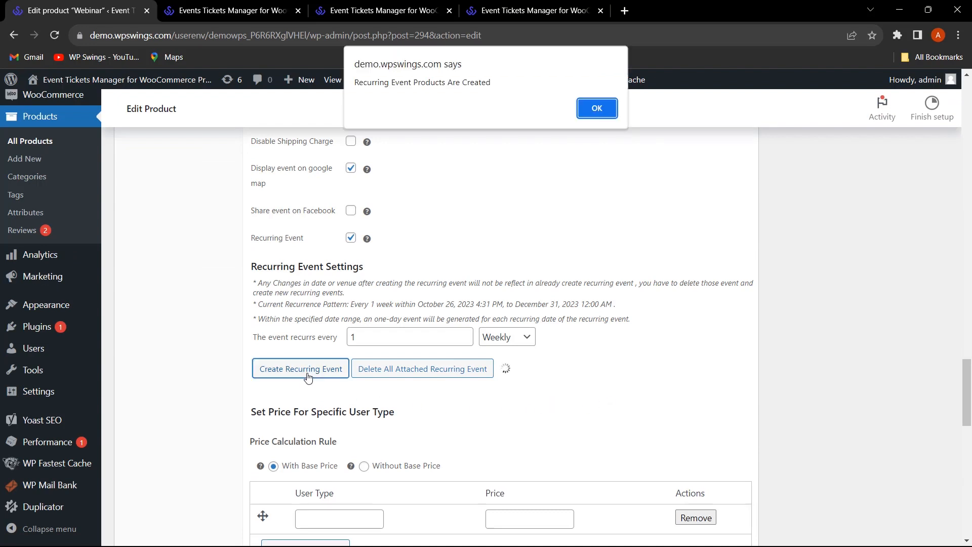
pyautogui.click(597, 111)
# Switch to the store's shop page and look through the dated Webinar listings for the weekly events.
pyautogui.hotkey('ctrl', 'Tab')
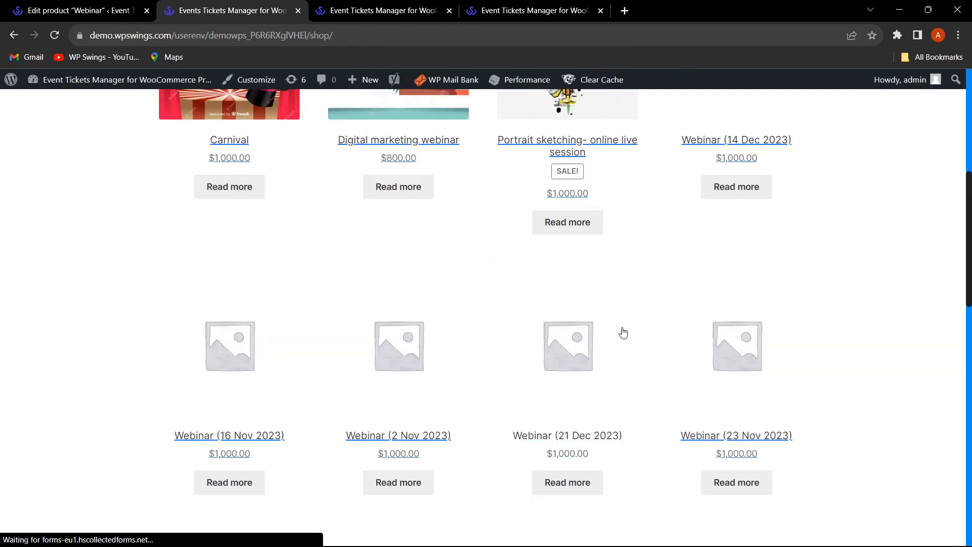
pyautogui.scroll(-4, 540, 334)
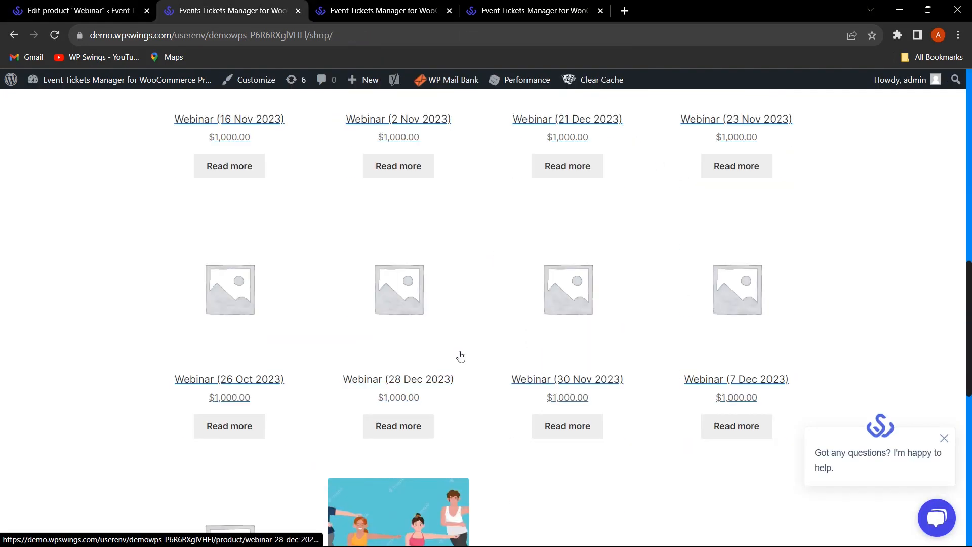
pyautogui.scroll(6, 506, 352)
pyautogui.scroll(1, 582, 329)
pyautogui.scroll(-2, 678, 307)
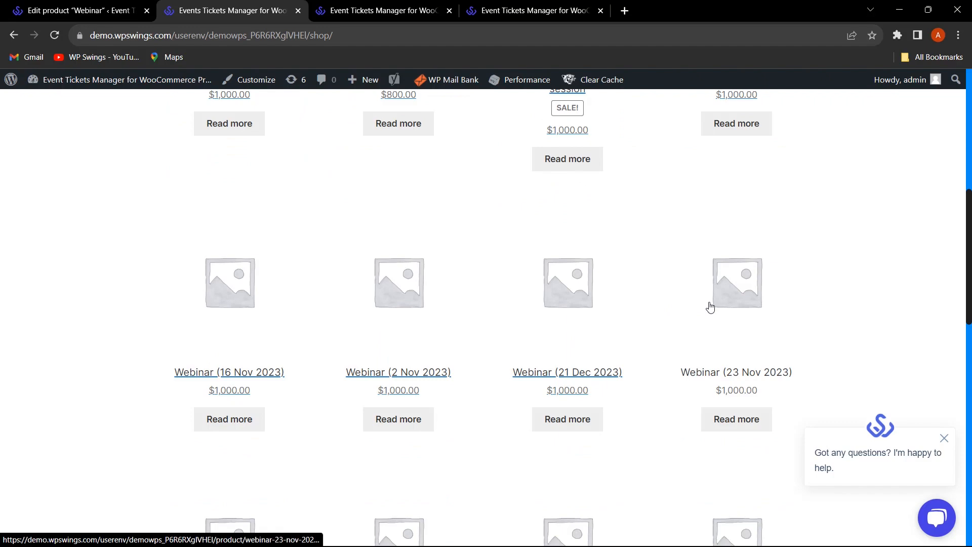
pyautogui.scroll(-2, 699, 310)
pyautogui.scroll(-6, 688, 314)
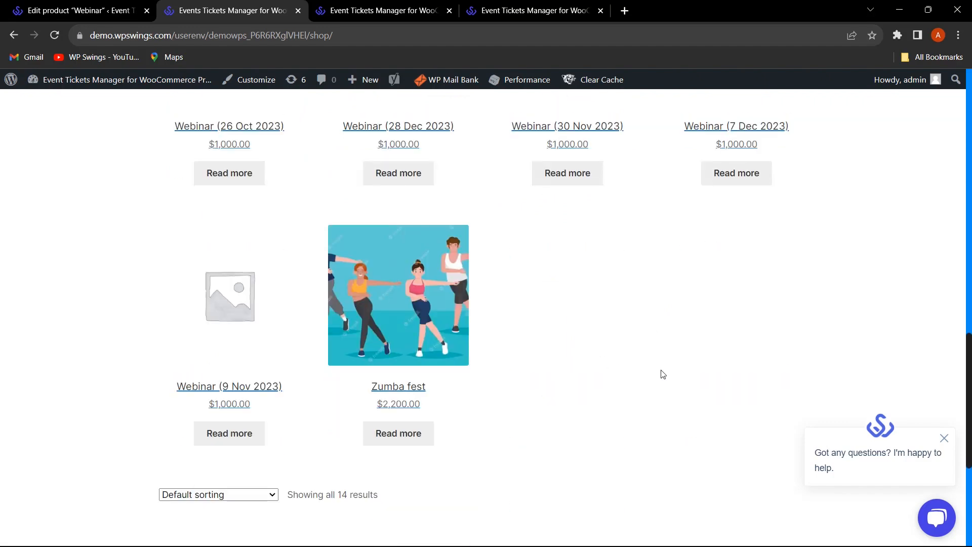
pyautogui.scroll(3, 662, 374)
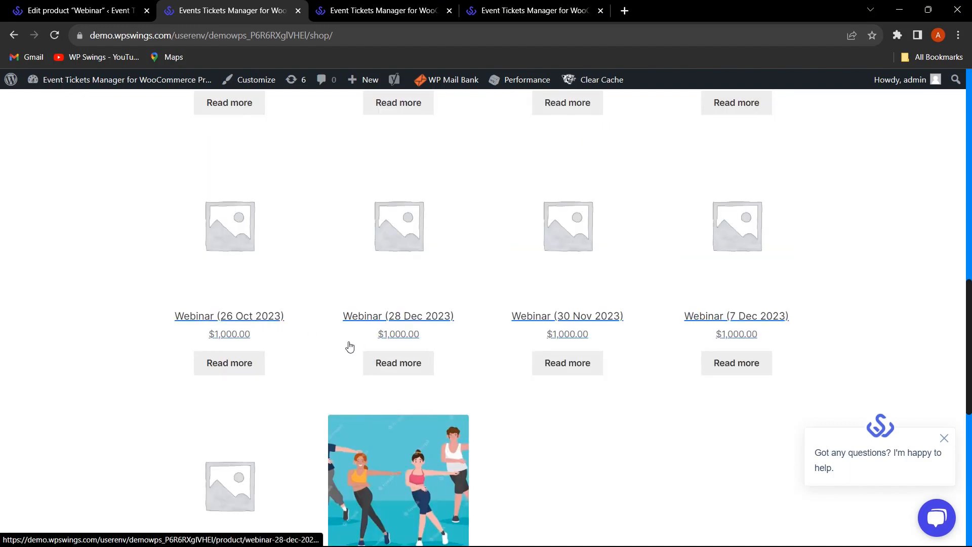
pyautogui.scroll(3, 350, 347)
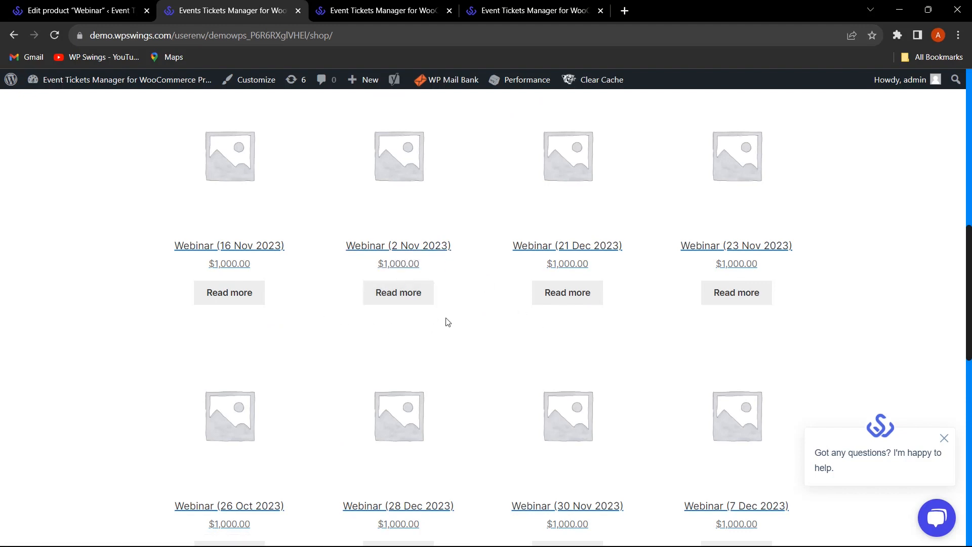
pyautogui.scroll(-1, 448, 322)
pyautogui.scroll(-1, 447, 322)
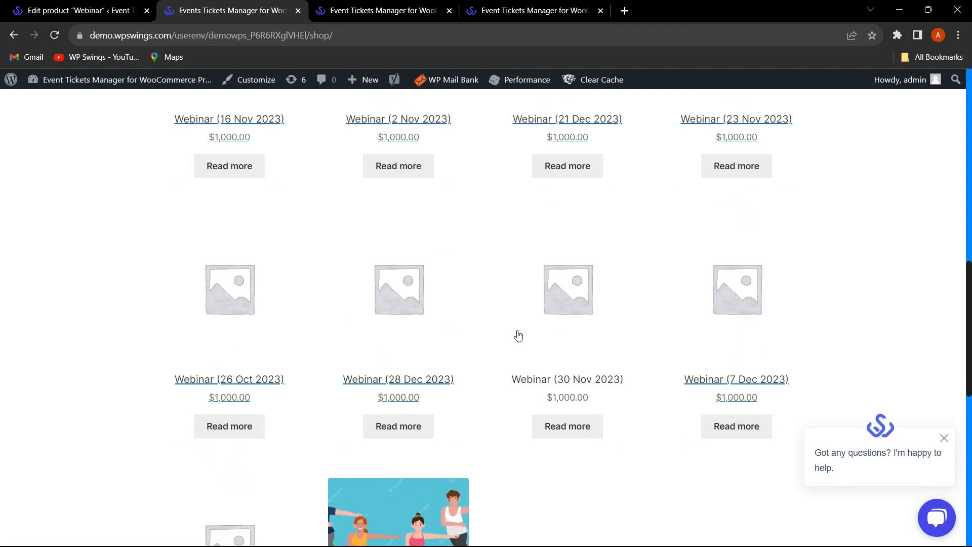
# Return to the Webinar product's event settings and set the recurrence option to Daily.
pyautogui.click(93, 7)
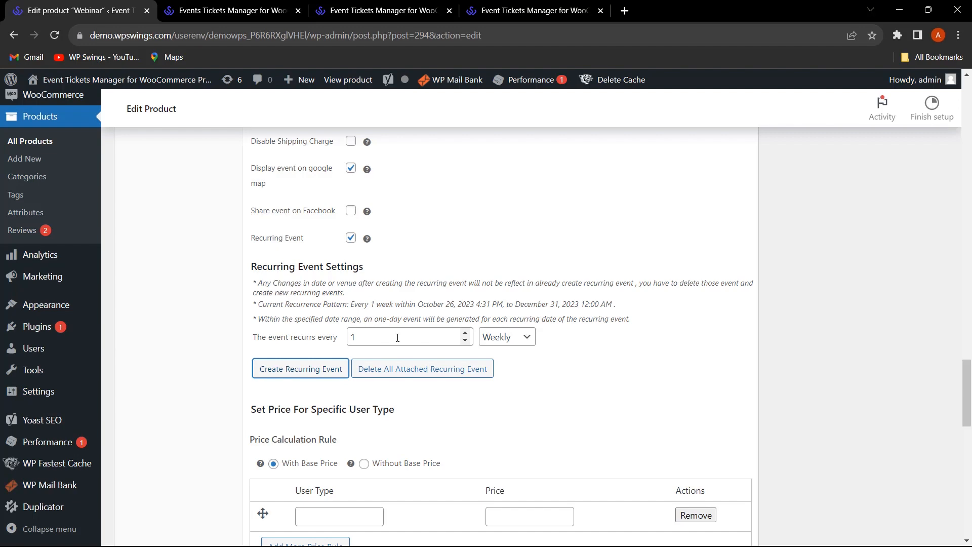
pyautogui.click(522, 337)
pyautogui.click(509, 353)
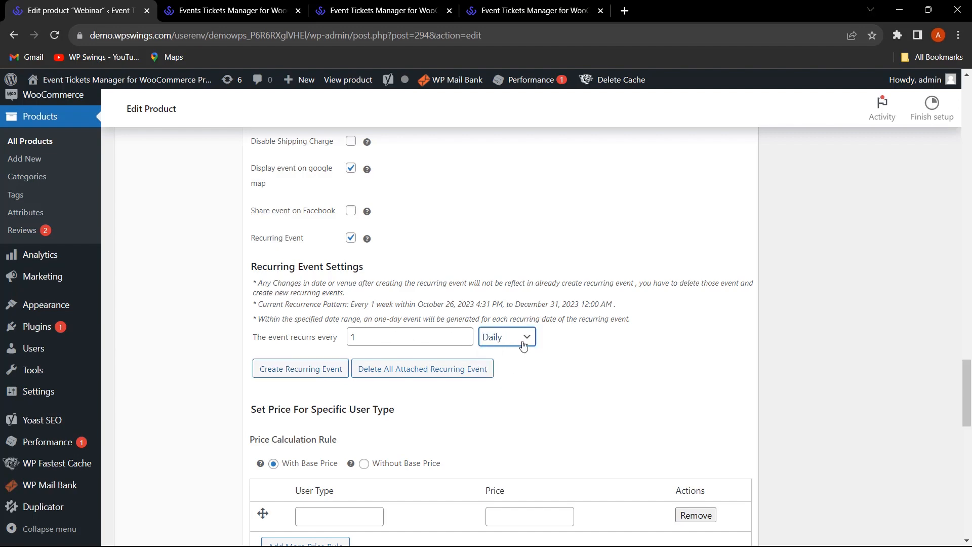
# Change the Webinar event's recurrence option to Monthly.
pyautogui.click(524, 345)
pyautogui.click(505, 379)
pyautogui.scroll(15, 870, 351)
pyautogui.scroll(15, 901, 345)
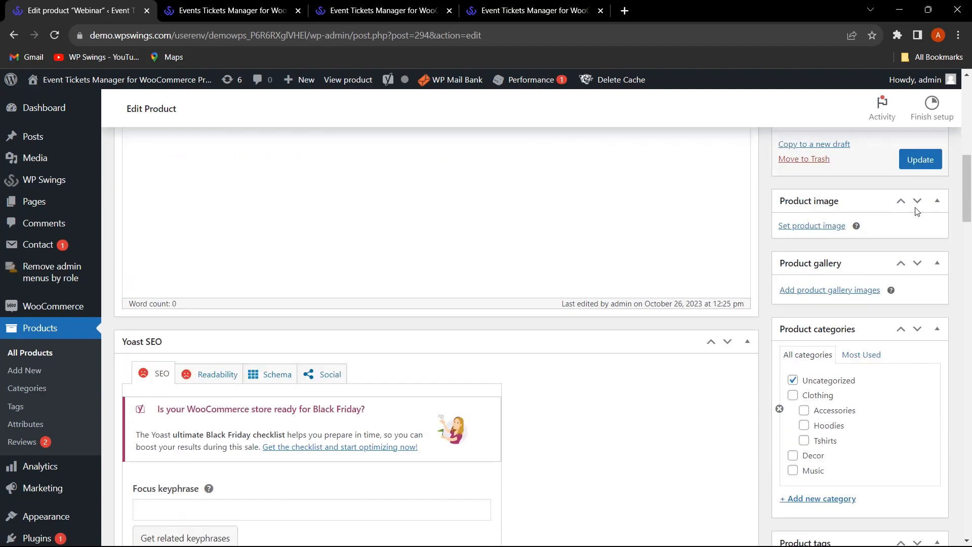
# Delete all weekly recurring events attached to the Webinar product and acknowledge the message.
pyautogui.scroll(-12, 638, 385)
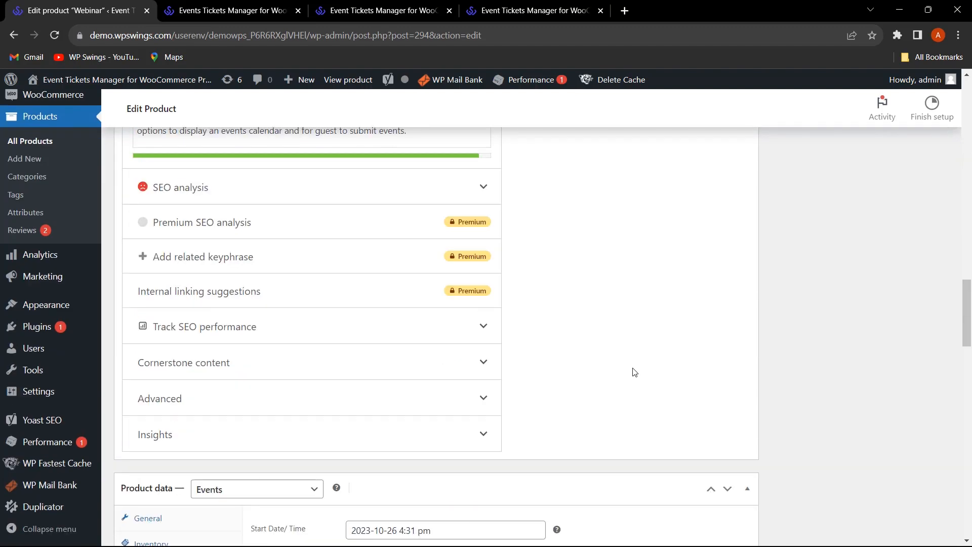
pyautogui.scroll(1, 734, 361)
pyautogui.scroll(-14, 703, 366)
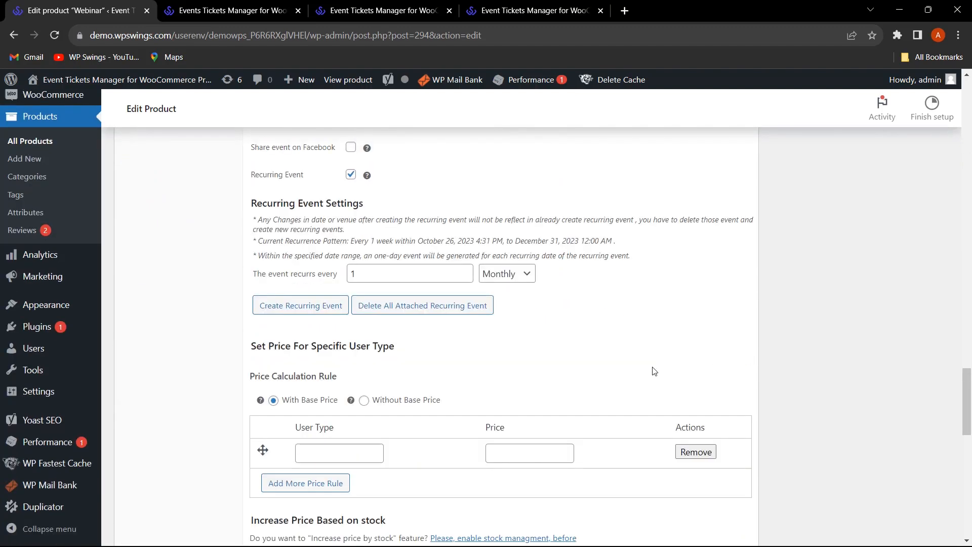
pyautogui.scroll(1, 547, 318)
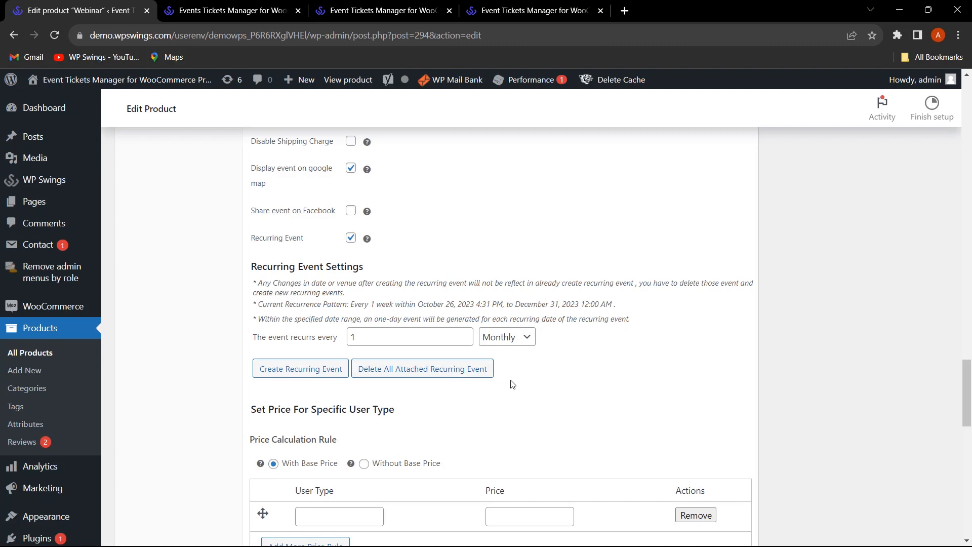
pyautogui.click(459, 374)
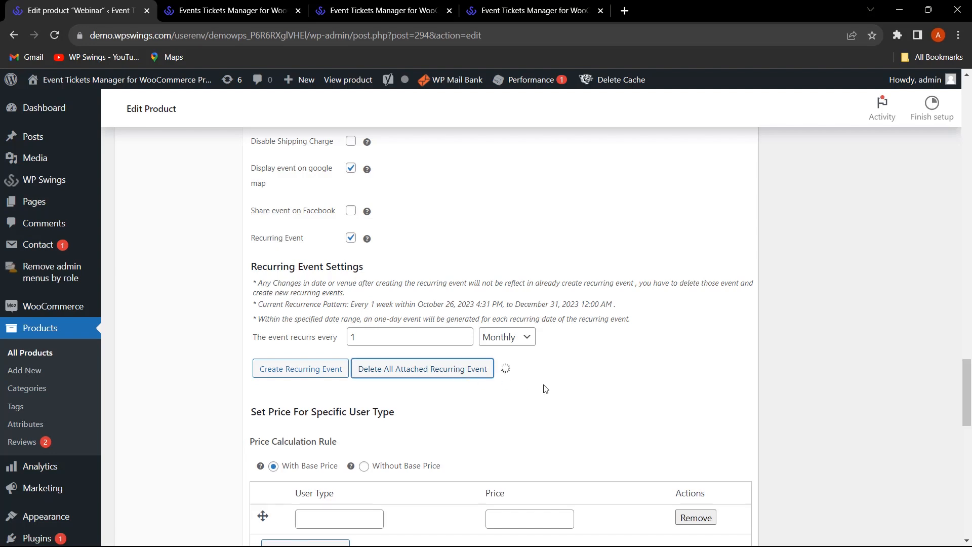
pyautogui.click(601, 109)
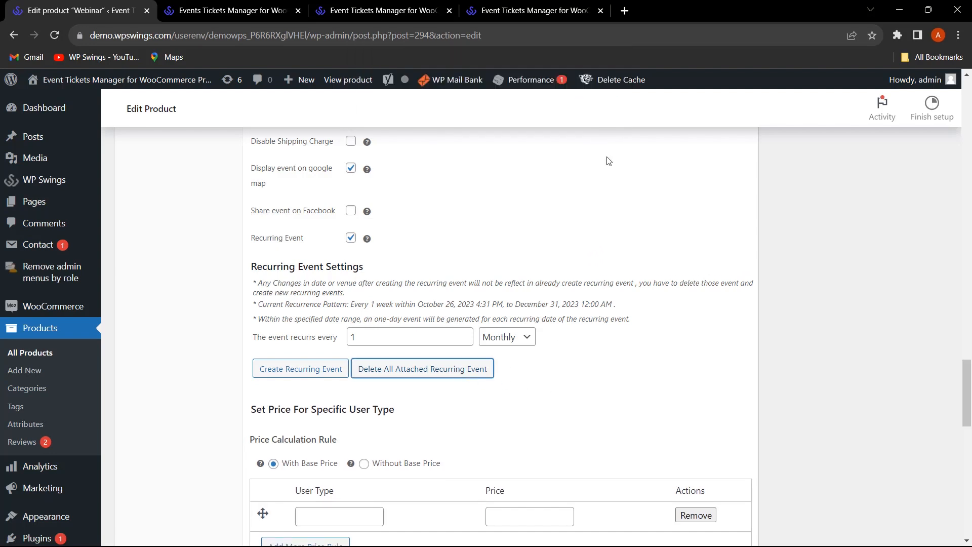
# Make the Webinar event recur every 10 days, using the Daily option.
pyautogui.click(530, 344)
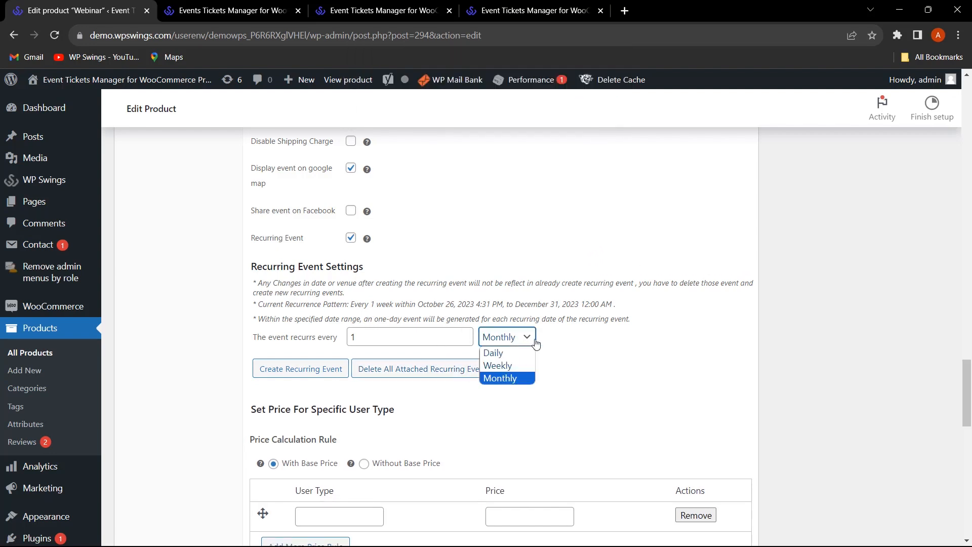
pyautogui.click(507, 356)
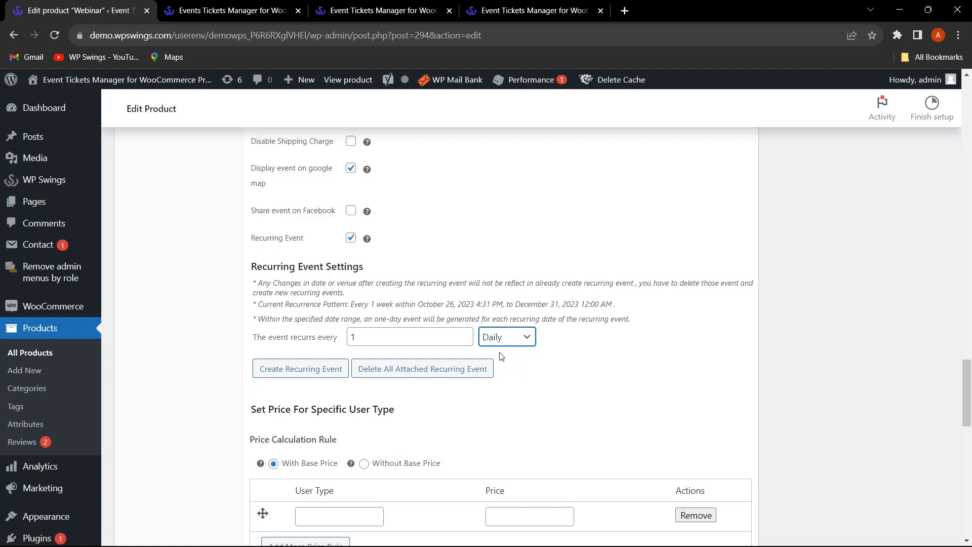
pyautogui.click(411, 340)
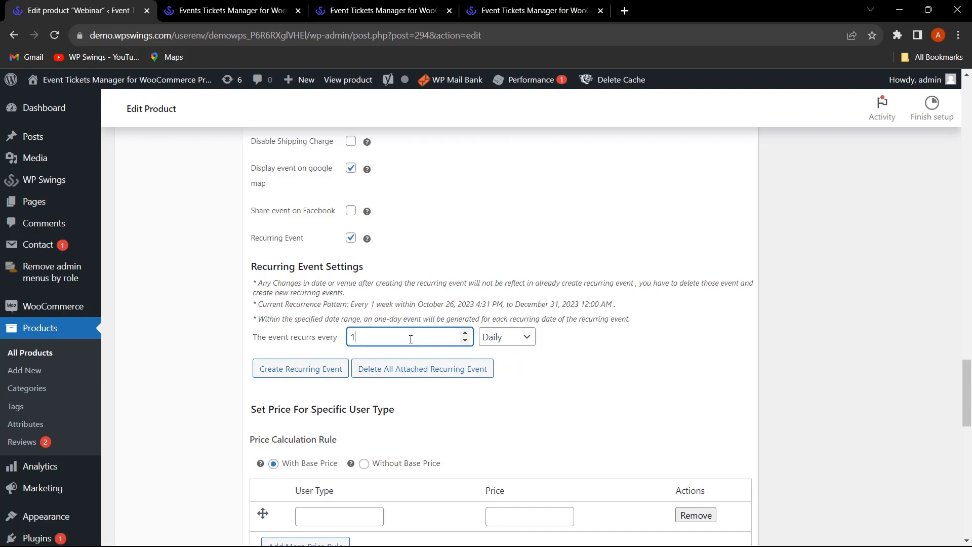
pyautogui.write('0')
pyautogui.click(703, 359)
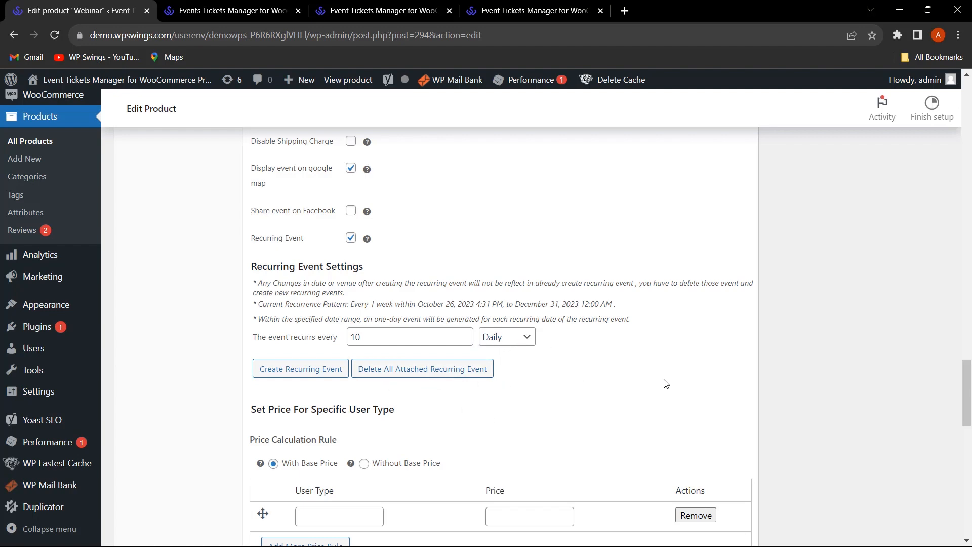
# Update the Webinar product to save the 10-day recurrence.
pyautogui.scroll(5, 863, 353)
pyautogui.scroll(20, 864, 353)
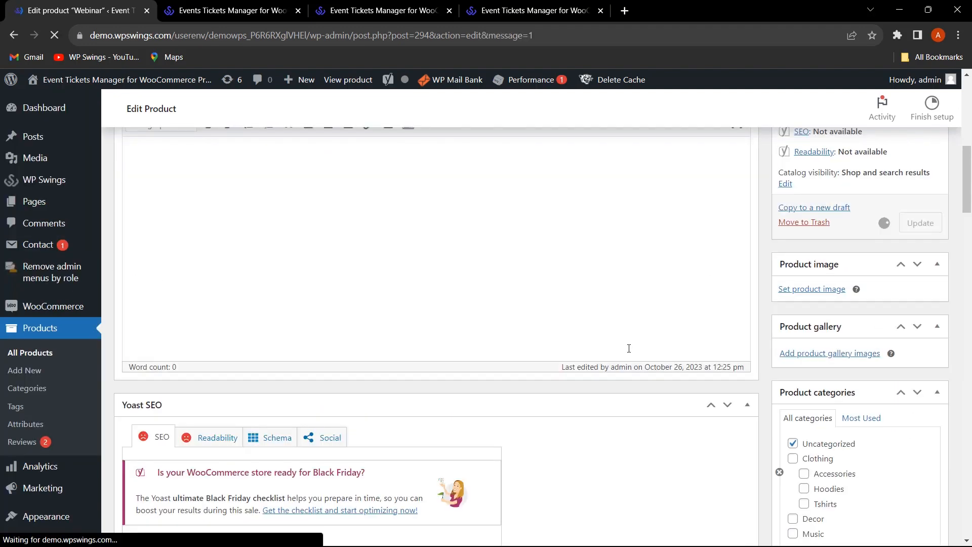
pyautogui.scroll(-4, 651, 339)
pyautogui.scroll(5, 863, 289)
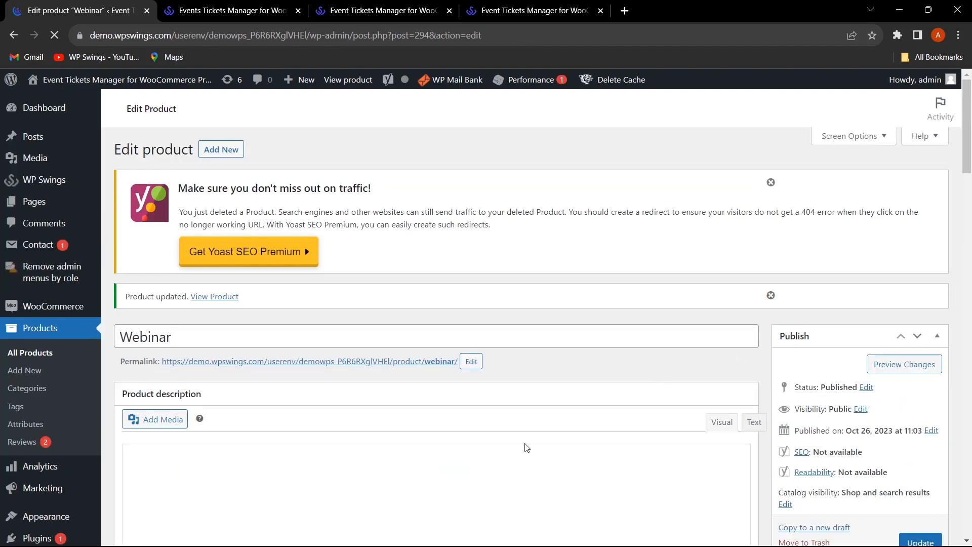
# Reopen the Webinar's event settings and create its recurring events with the 10-day pattern.
pyautogui.scroll(-6, 525, 447)
pyautogui.scroll(-20, 534, 437)
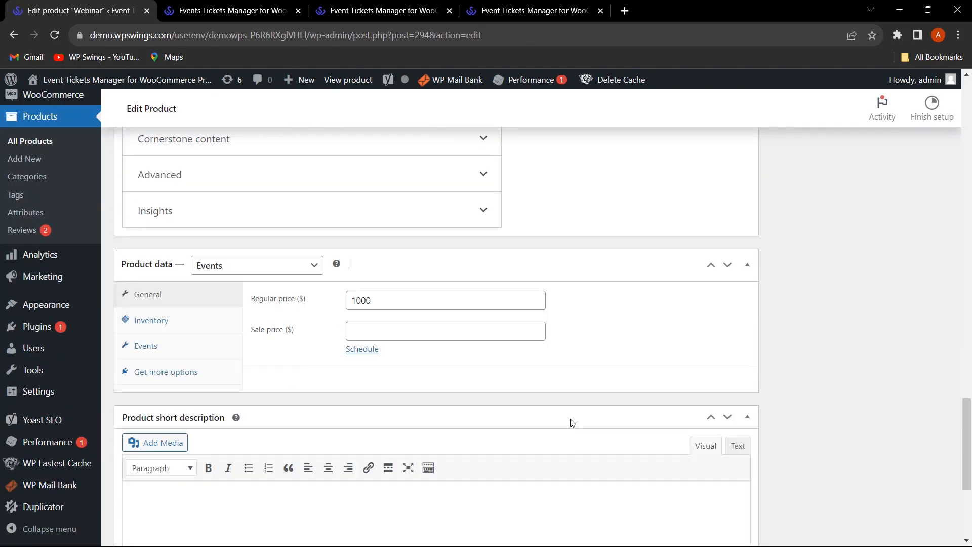
pyautogui.click(146, 156)
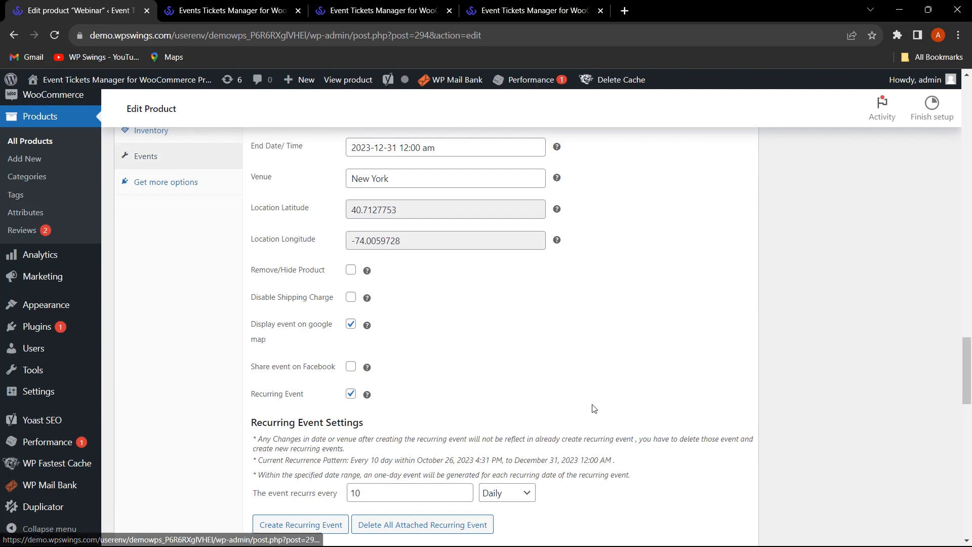
pyautogui.scroll(-4, 315, 324)
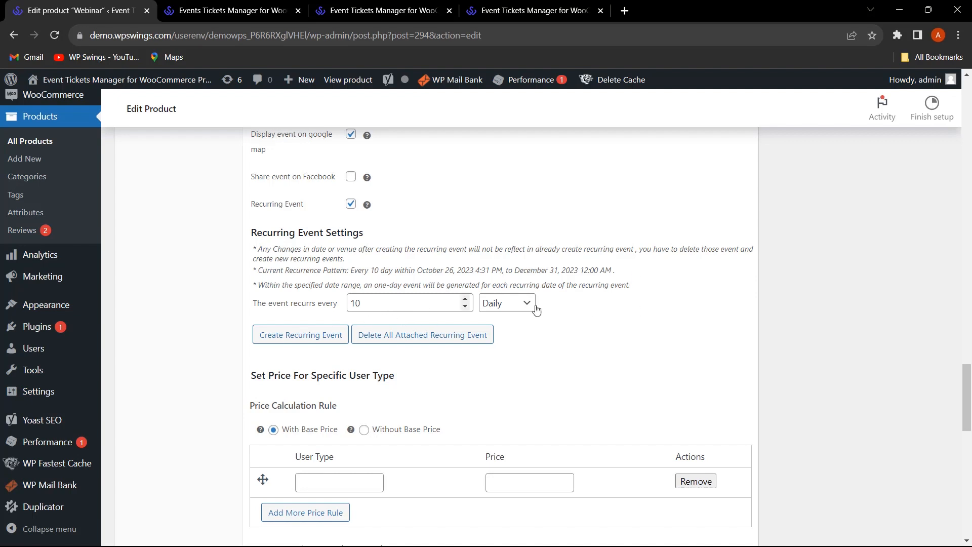
pyautogui.click(315, 338)
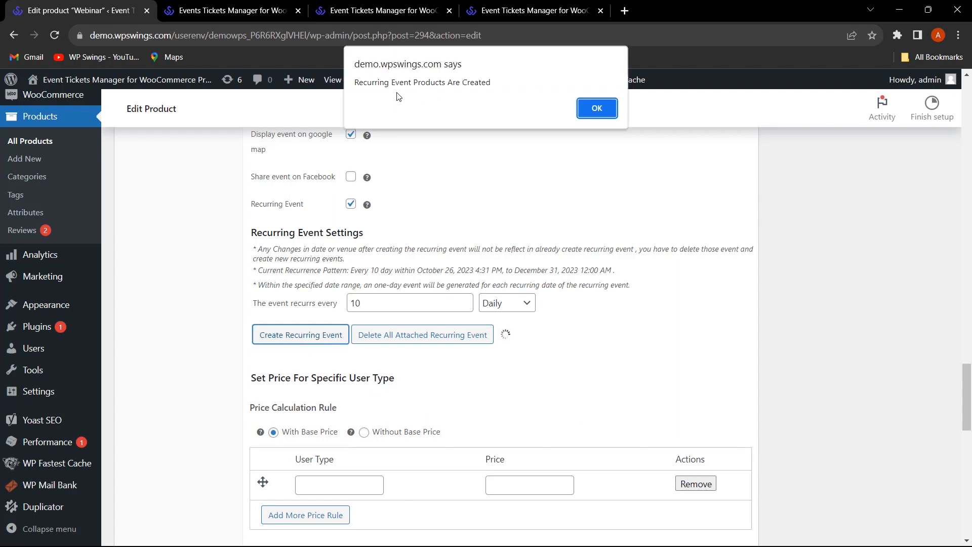
# Acknowledge the creation message and compare the Webinar events on the shop page with the product's 10-day recurrence setting.
pyautogui.click(601, 109)
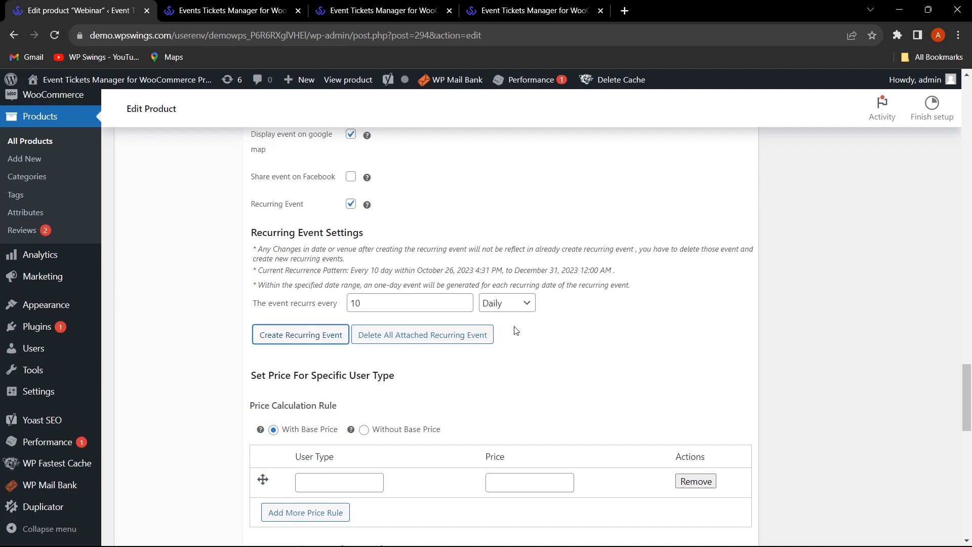
pyautogui.hotkey('ctrl', 'Tab')
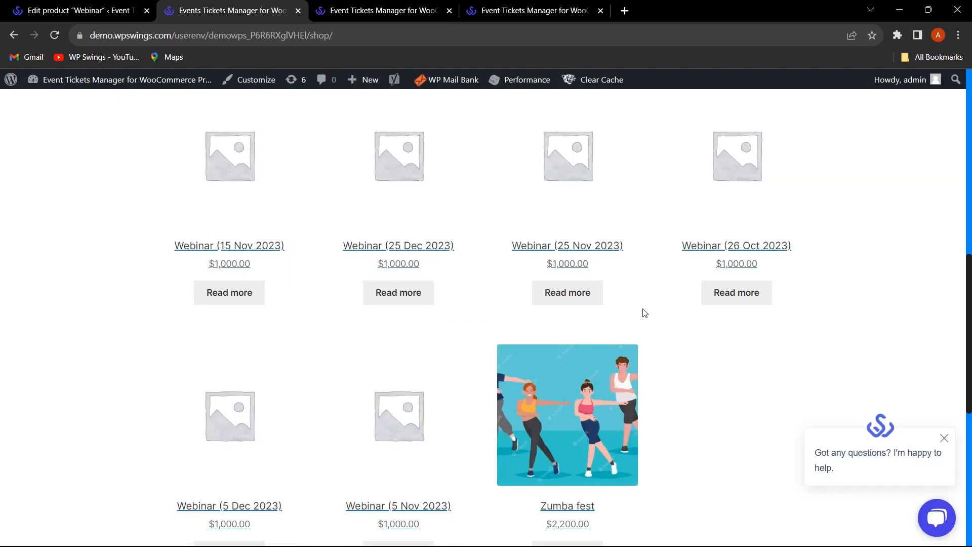
pyautogui.scroll(1, 689, 332)
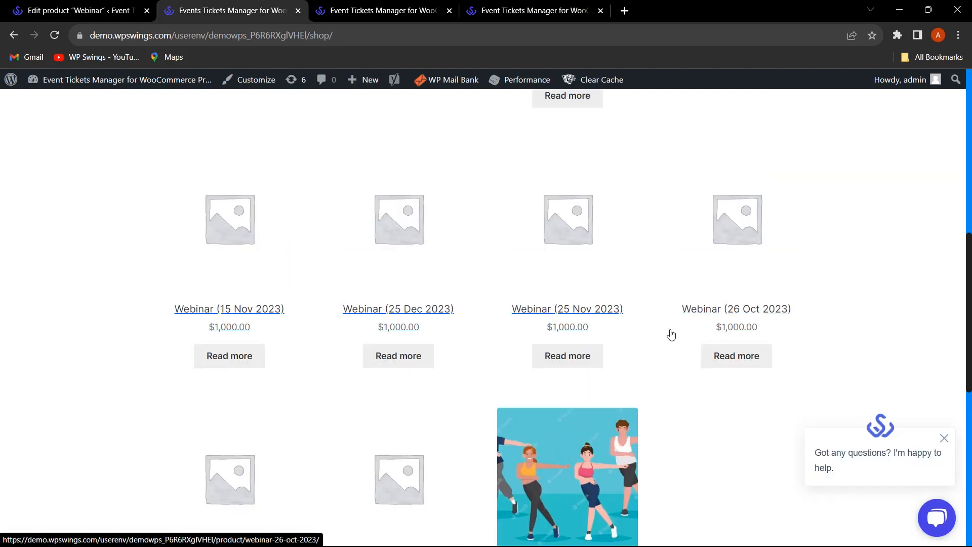
pyautogui.click(78, 11)
pyautogui.scroll(-1, 648, 335)
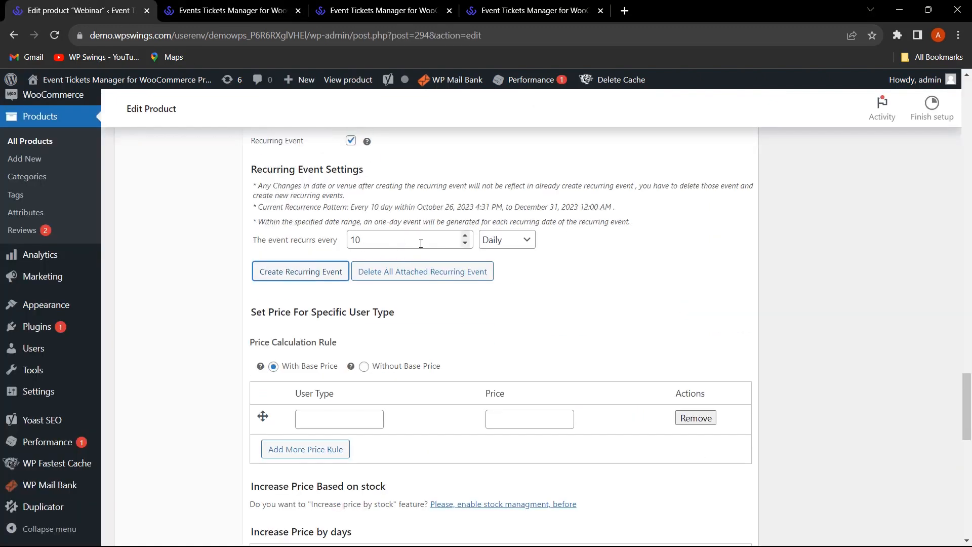
pyautogui.click(251, 11)
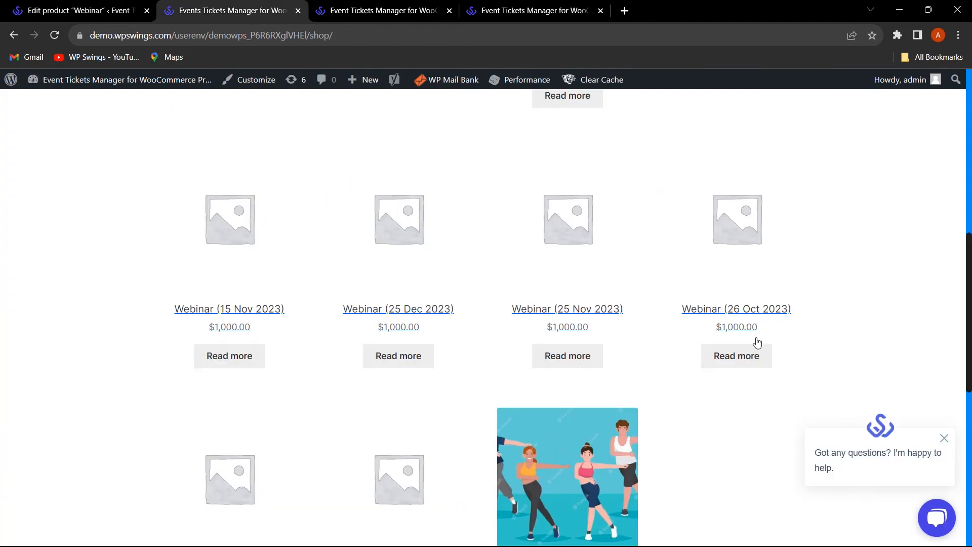
pyautogui.scroll(-1, 770, 319)
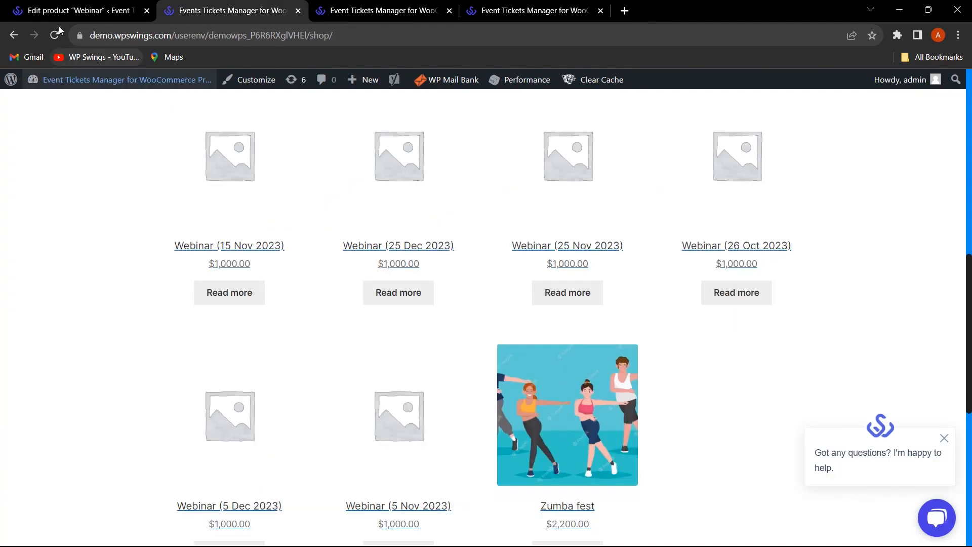
# Review the Webinar product's start and end dates, and examine all dated Webinar events in the shop listing.
pyautogui.click(81, 11)
pyautogui.scroll(6, 420, 268)
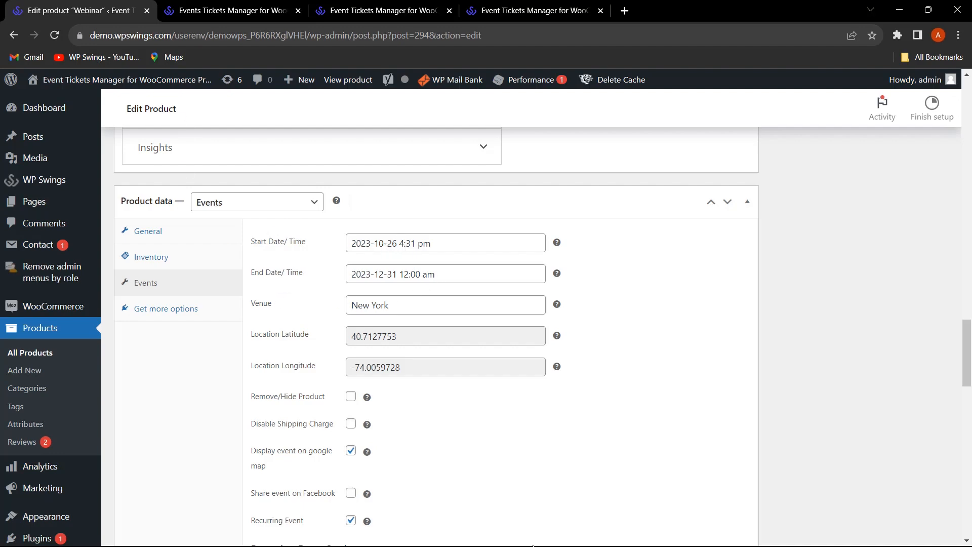
pyautogui.scroll(-6, 538, 526)
pyautogui.click(223, 11)
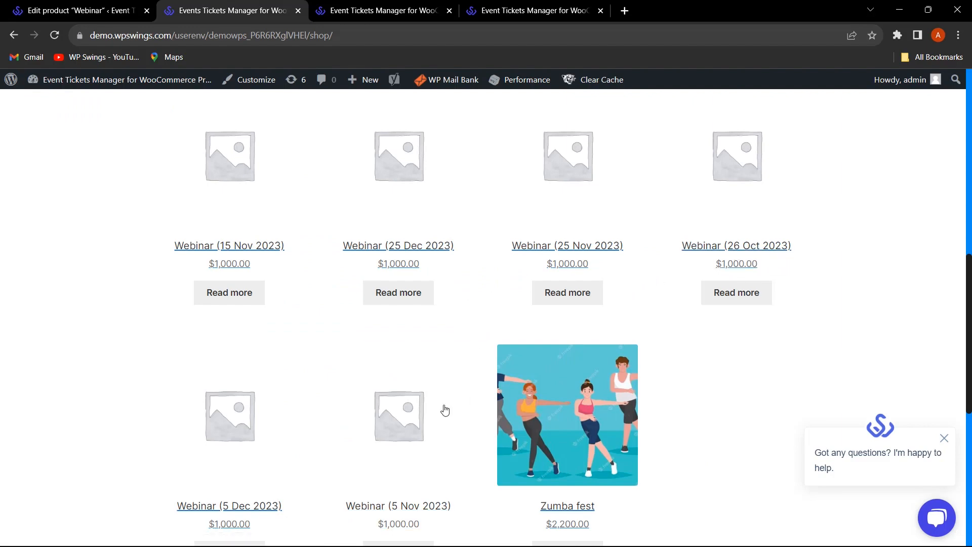
pyautogui.scroll(-3, 364, 372)
pyautogui.scroll(1, 441, 400)
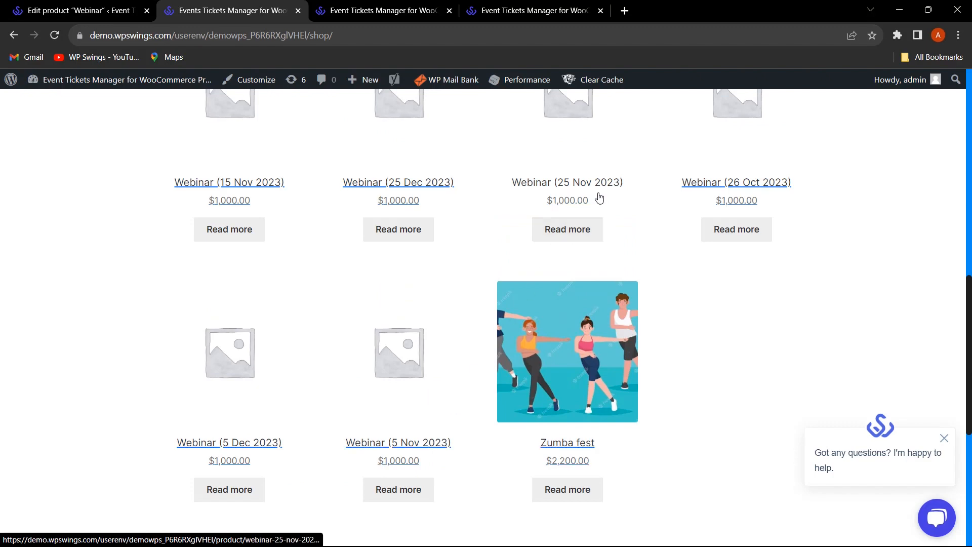
pyautogui.scroll(2, 421, 243)
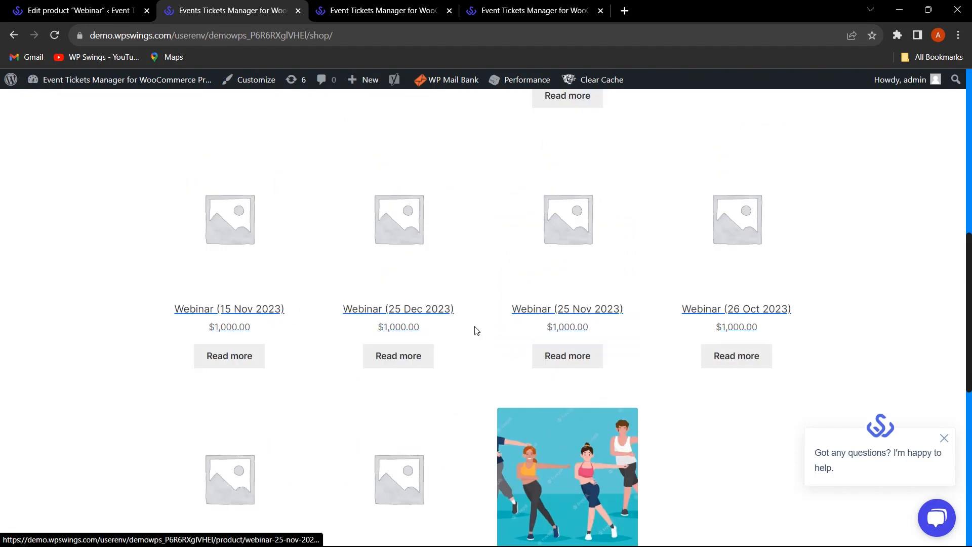
pyautogui.scroll(-1, 436, 314)
pyautogui.scroll(4, 397, 298)
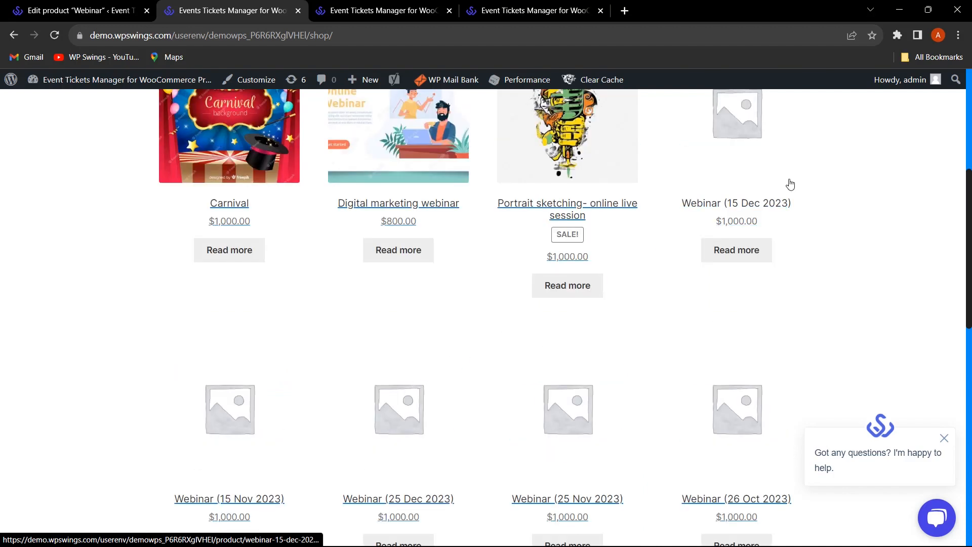
pyautogui.scroll(-2, 825, 276)
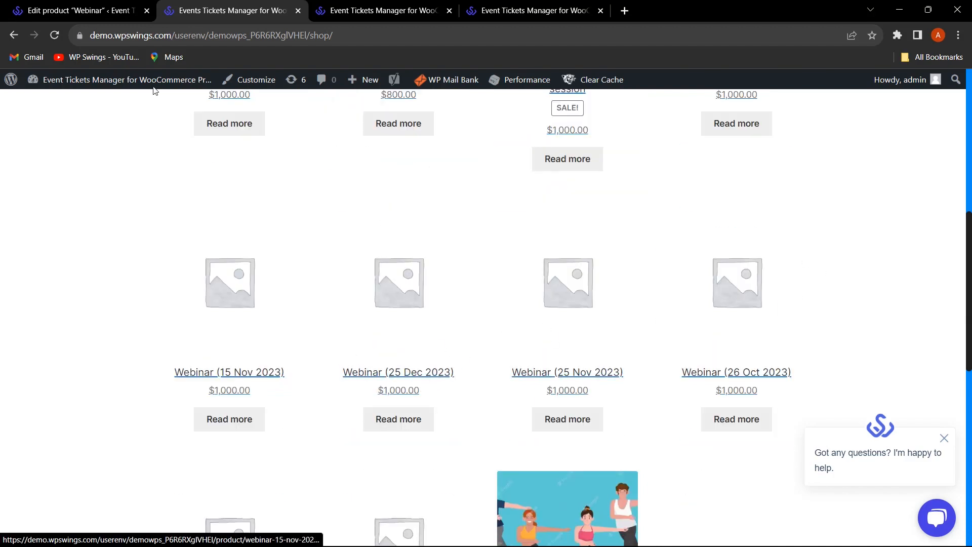
# Recheck the Webinar's event date range against the shop listing and return to its Recurring Event Settings.
pyautogui.click(88, 6)
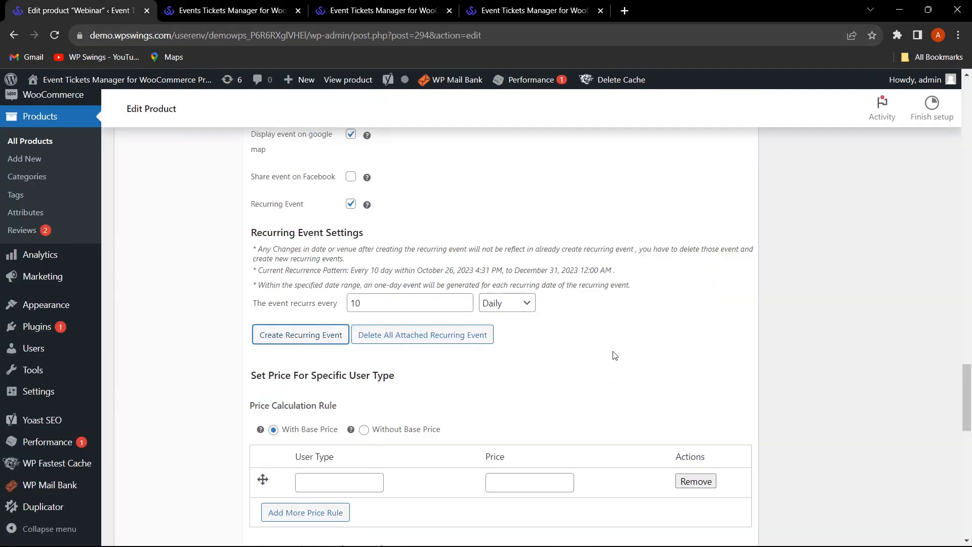
pyautogui.scroll(5, 615, 350)
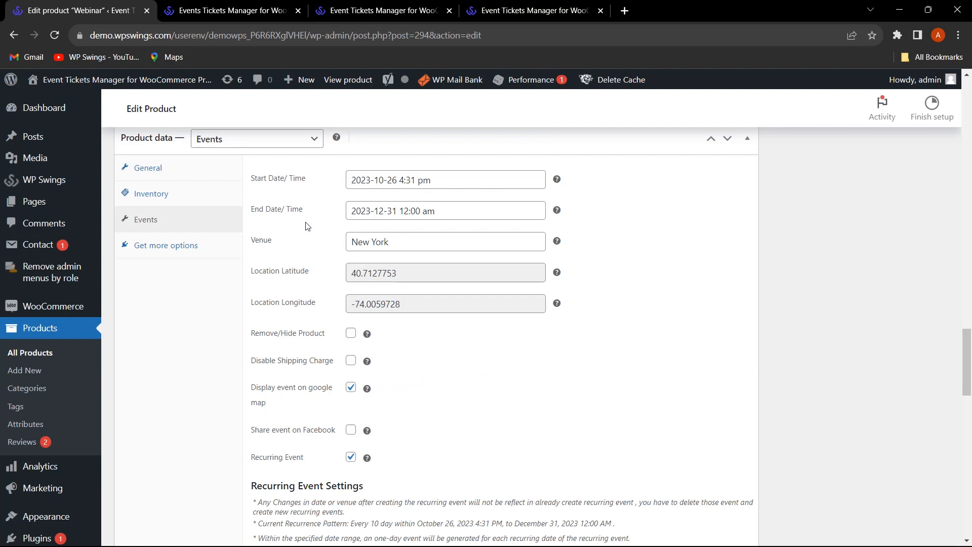
pyautogui.click(241, 11)
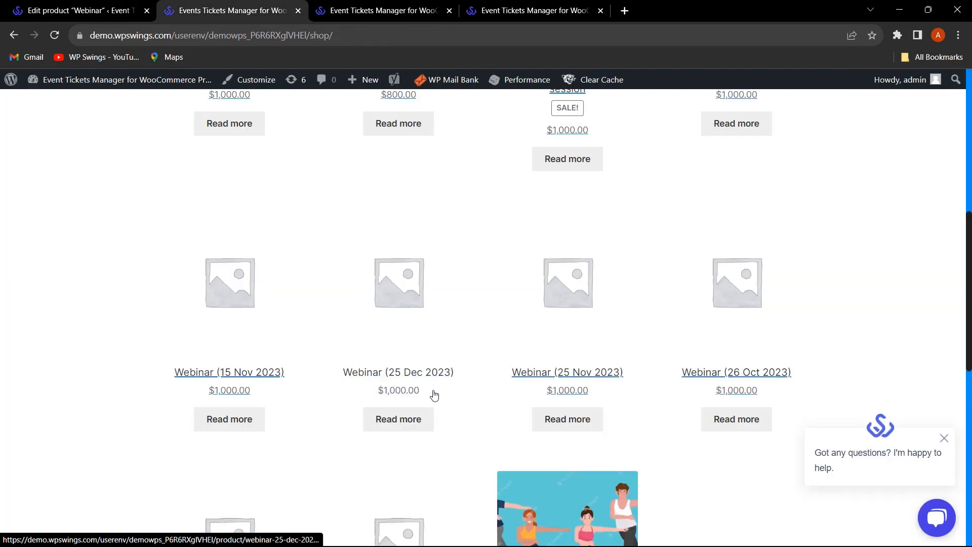
pyautogui.click(122, 13)
pyautogui.scroll(-3, 584, 399)
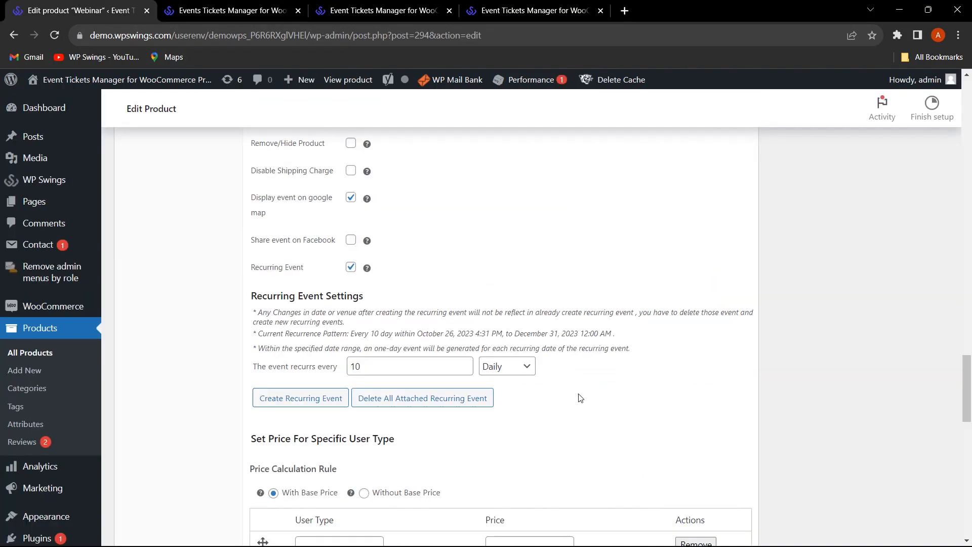